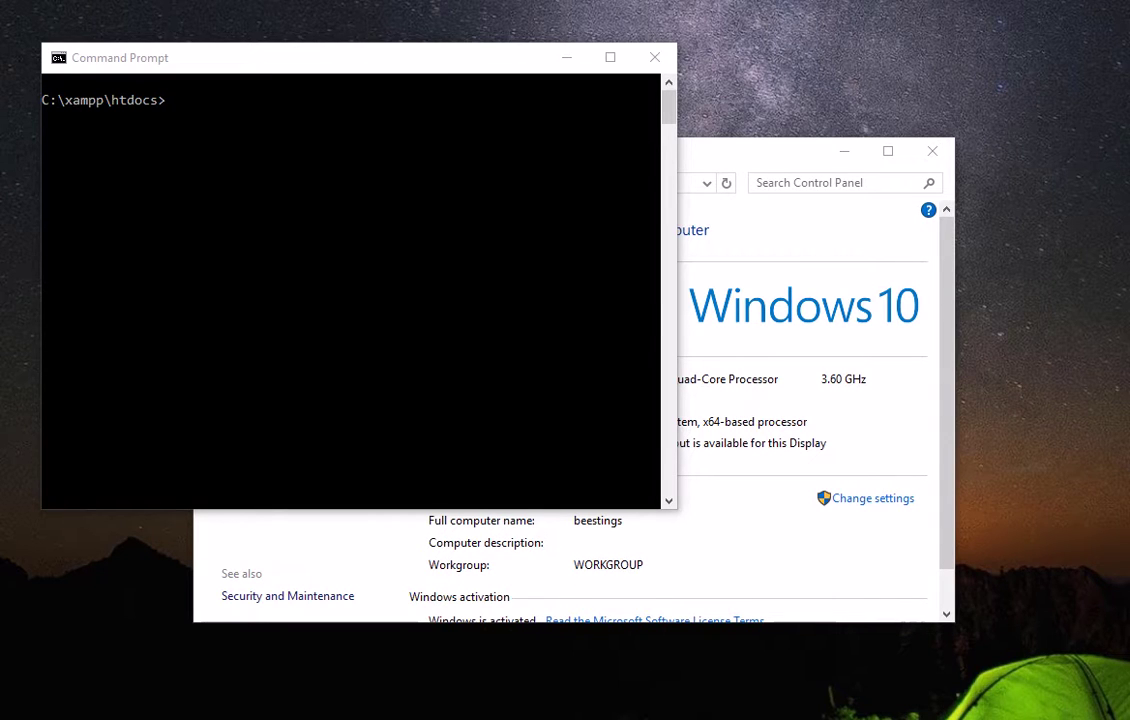
Run 'laravel new samleapp' in htdocs; Windows reports 'laravel' as not recognized.
drag(367, 66, 386, 113)
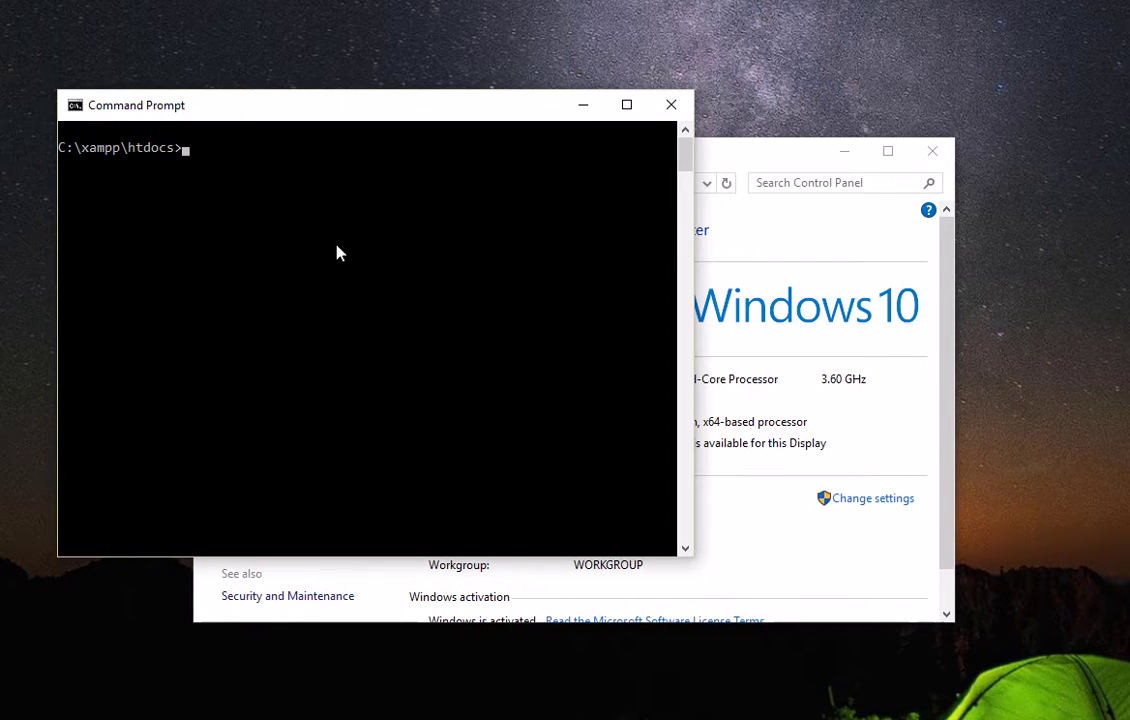
text(laravel new )
text(samleapp)
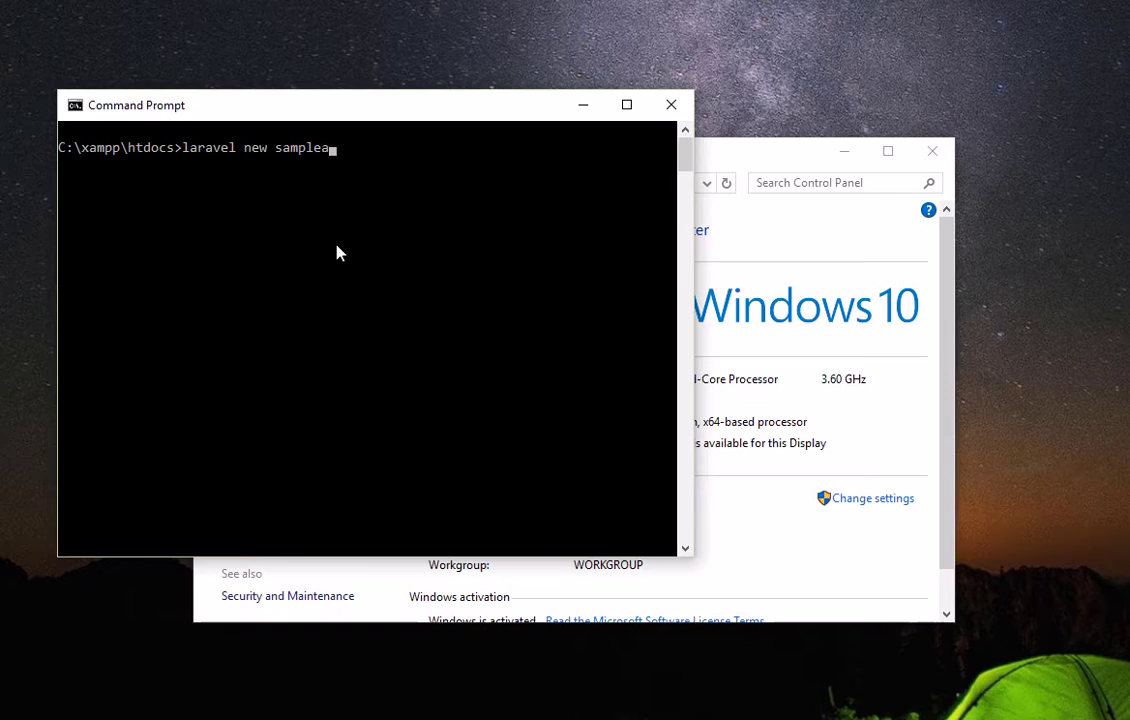
key(Return)
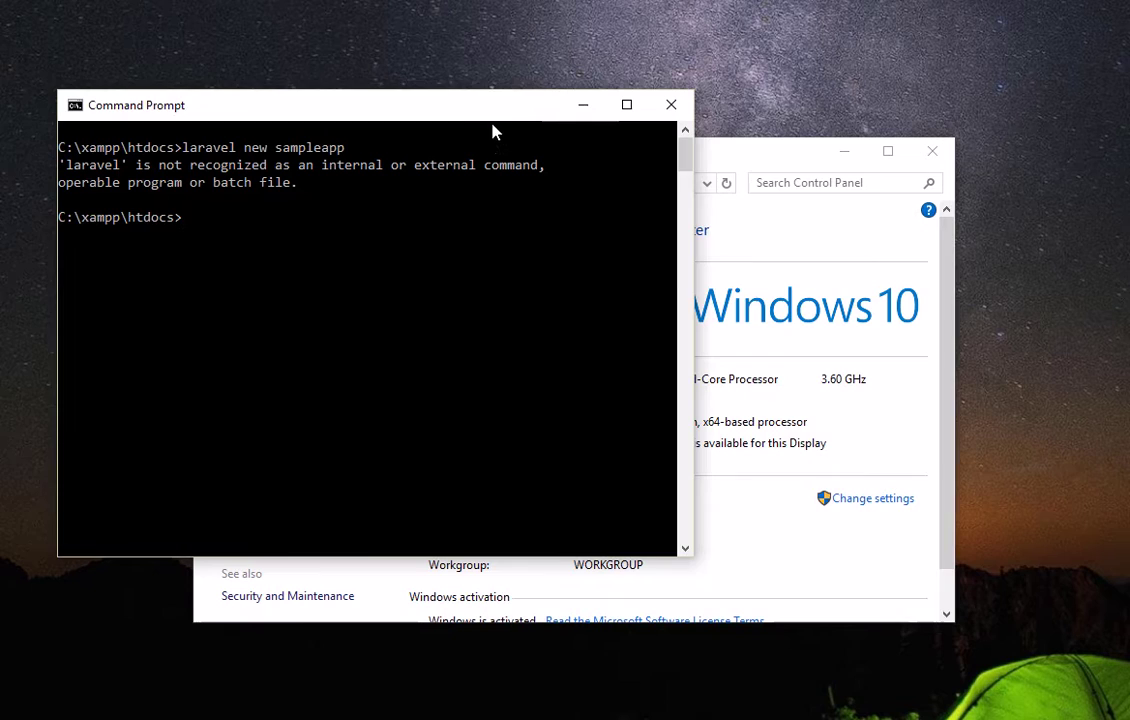
List the htdocs folder contents with dir and enlarge the Command Prompt window.
drag(478, 115, 492, 78)
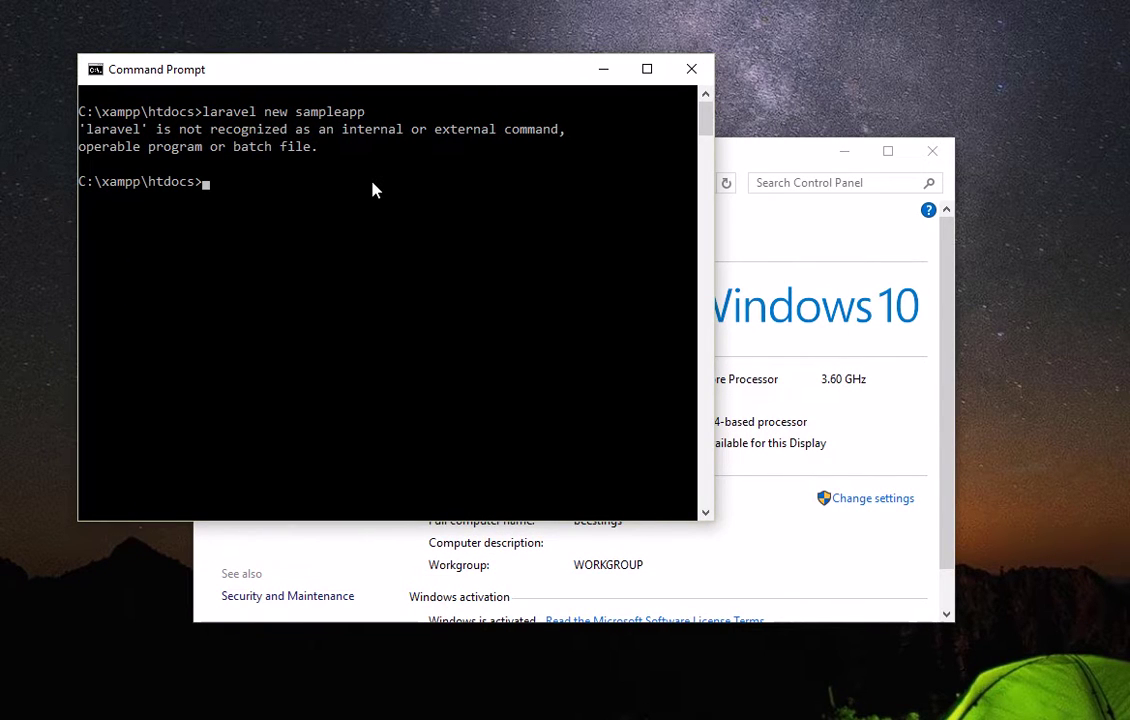
text(dir)
key(Return)
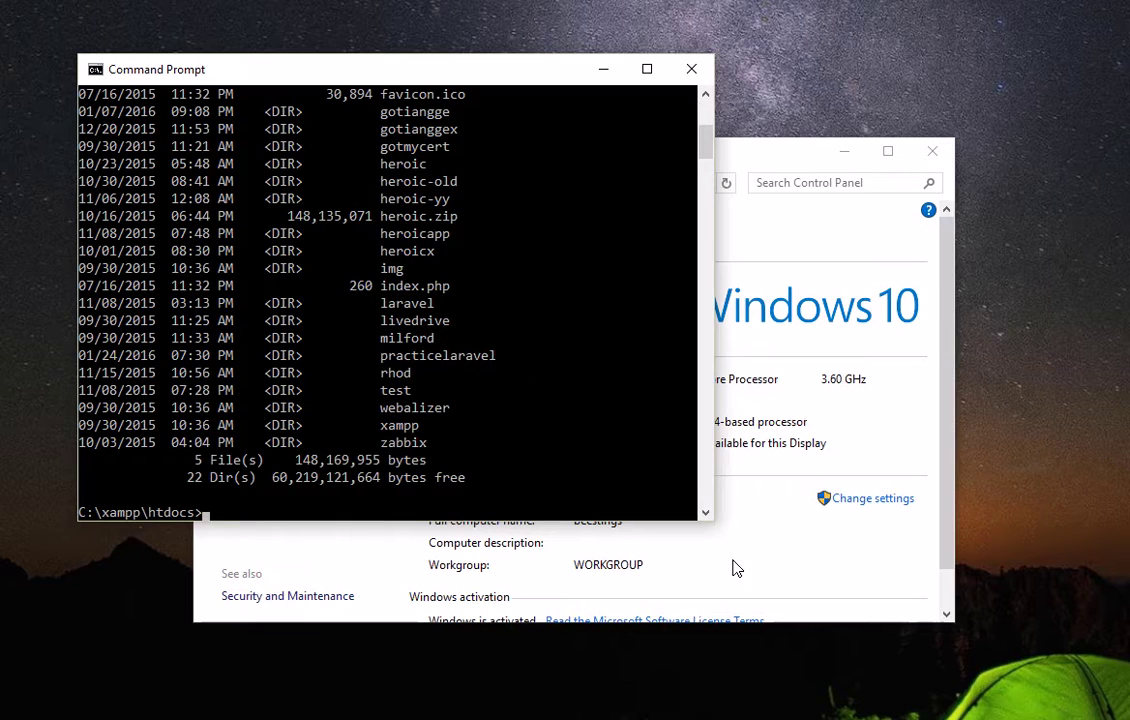
drag(713, 519, 942, 659)
mouse_move(930, 175)
mouse_down()
mouse_move(930, 145)
mouse_move(930, 170)
mouse_up()
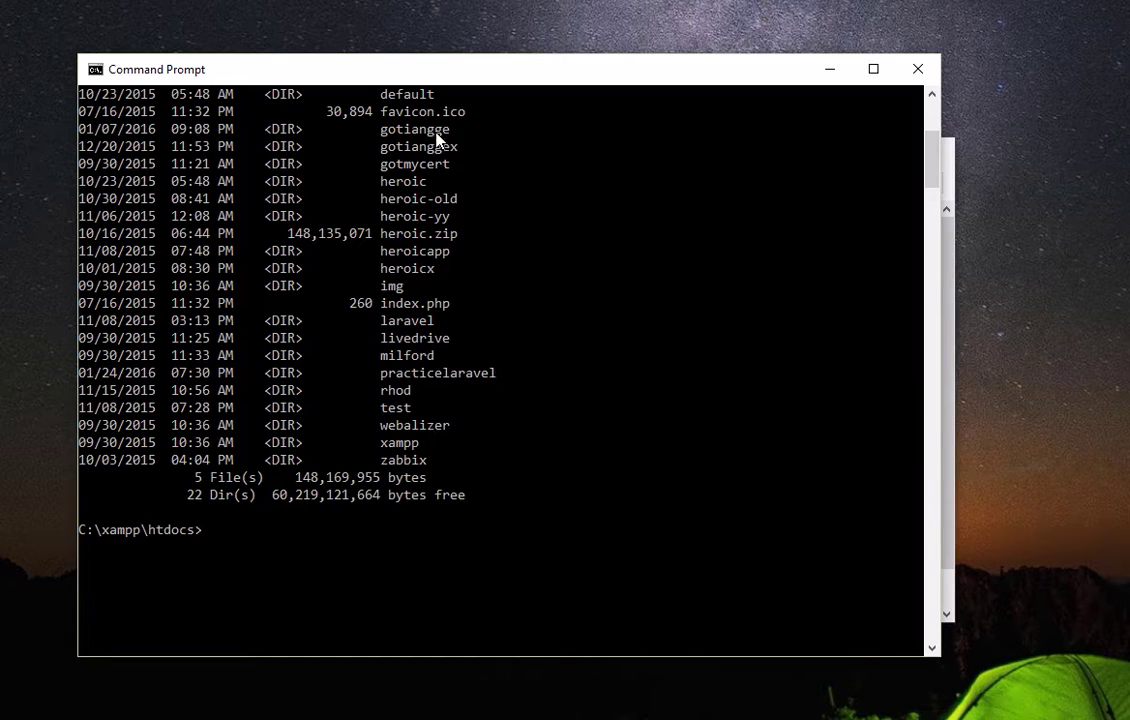
Bring the Control Panel System window to the front and move it right.
drag(422, 78, 361, 71)
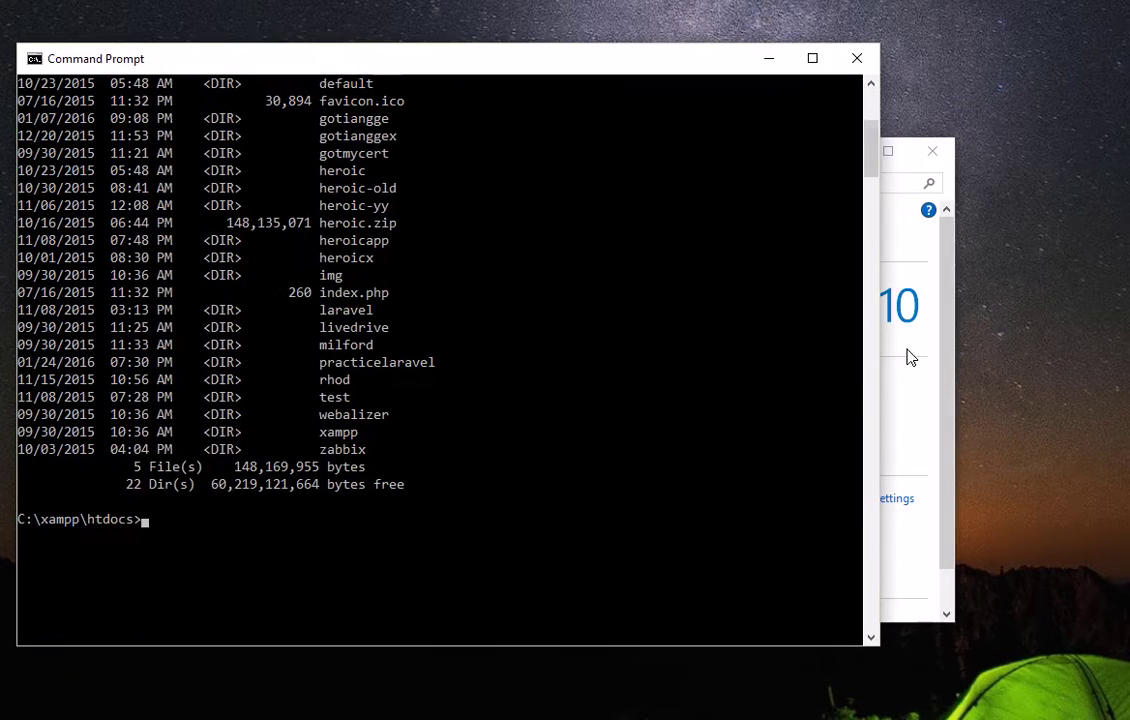
click(940, 352)
drag(666, 158, 766, 158)
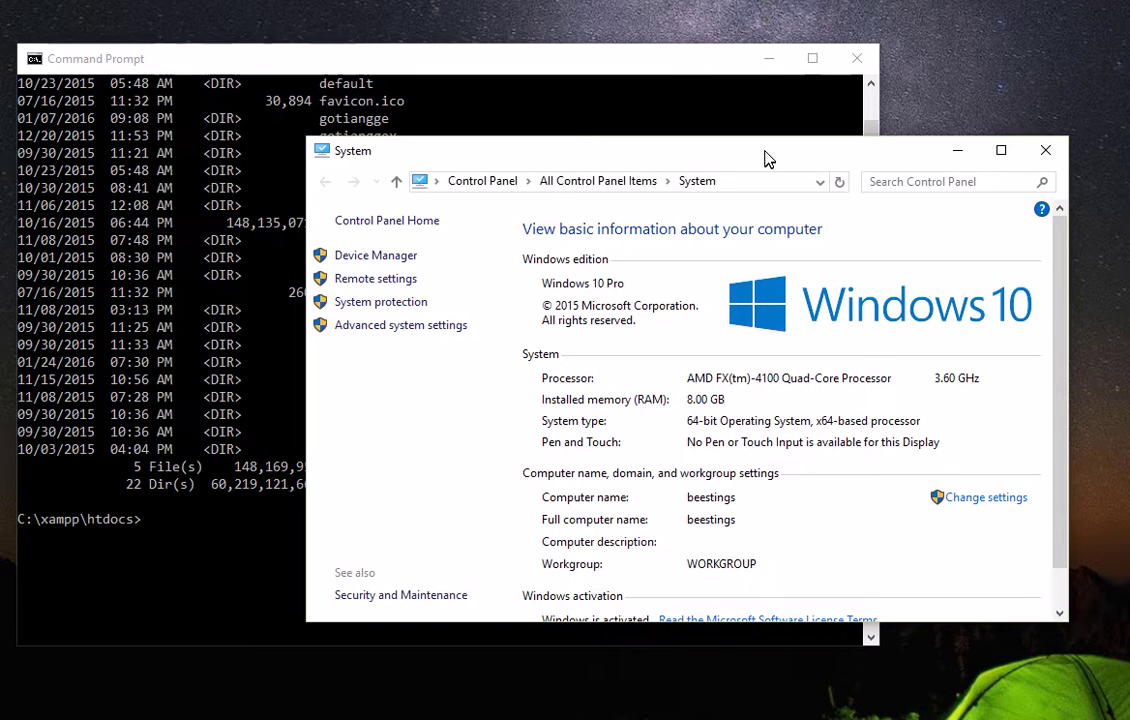
In File Explorer, go from Local Disk (C:) into Users and the user's home folder, then show the View options.
drag(766, 158, 792, 157)
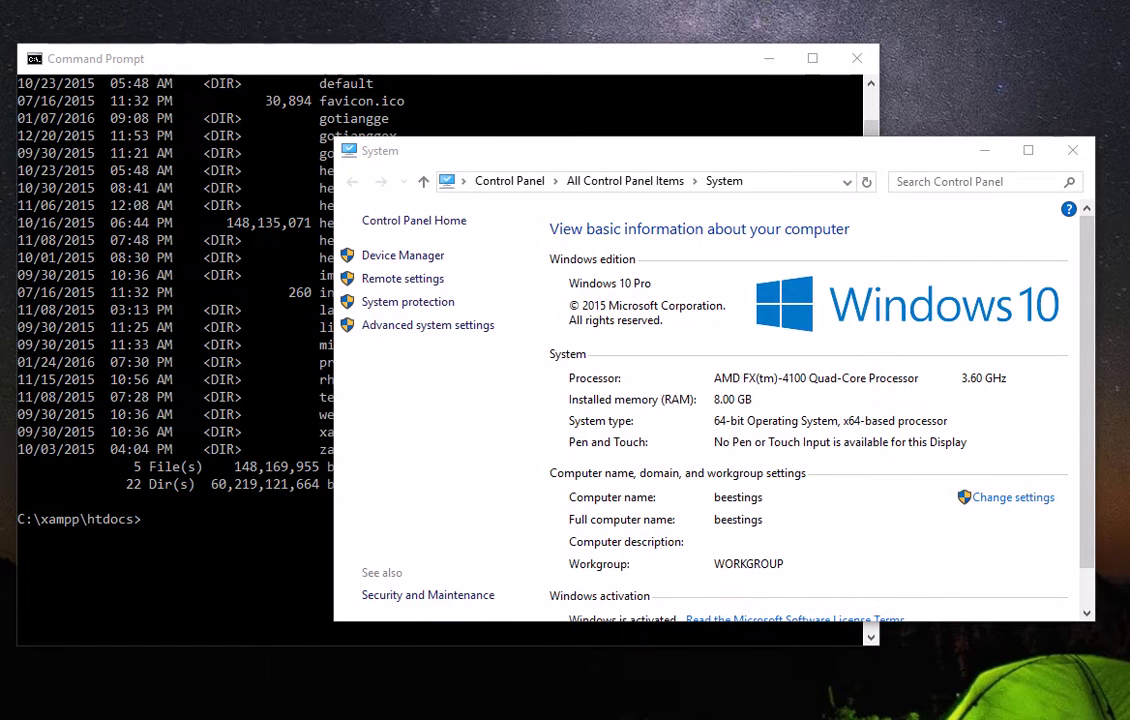
drag(1129, 120, 560, 120)
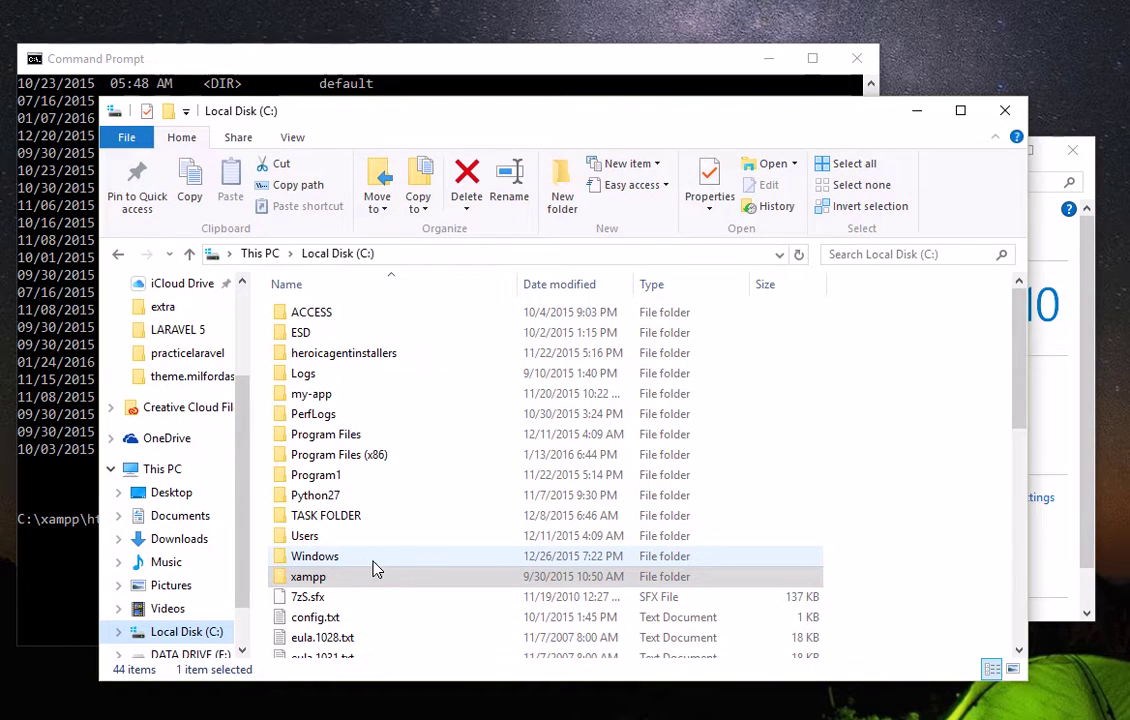
double_click(305, 536)
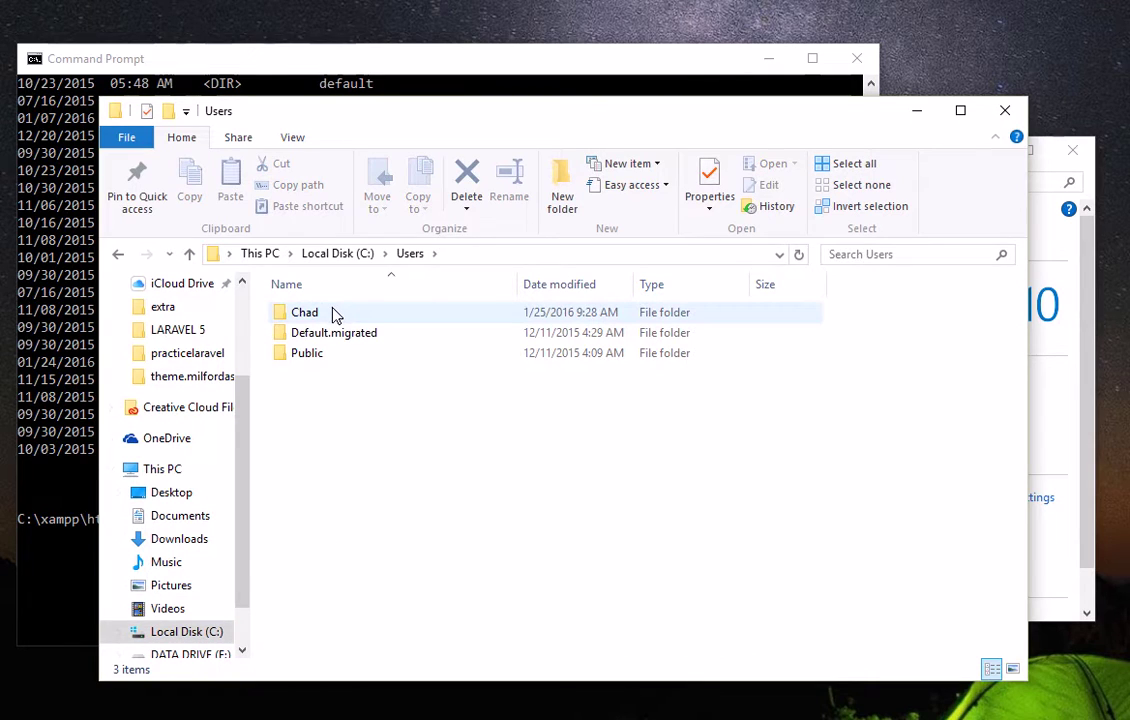
double_click(328, 316)
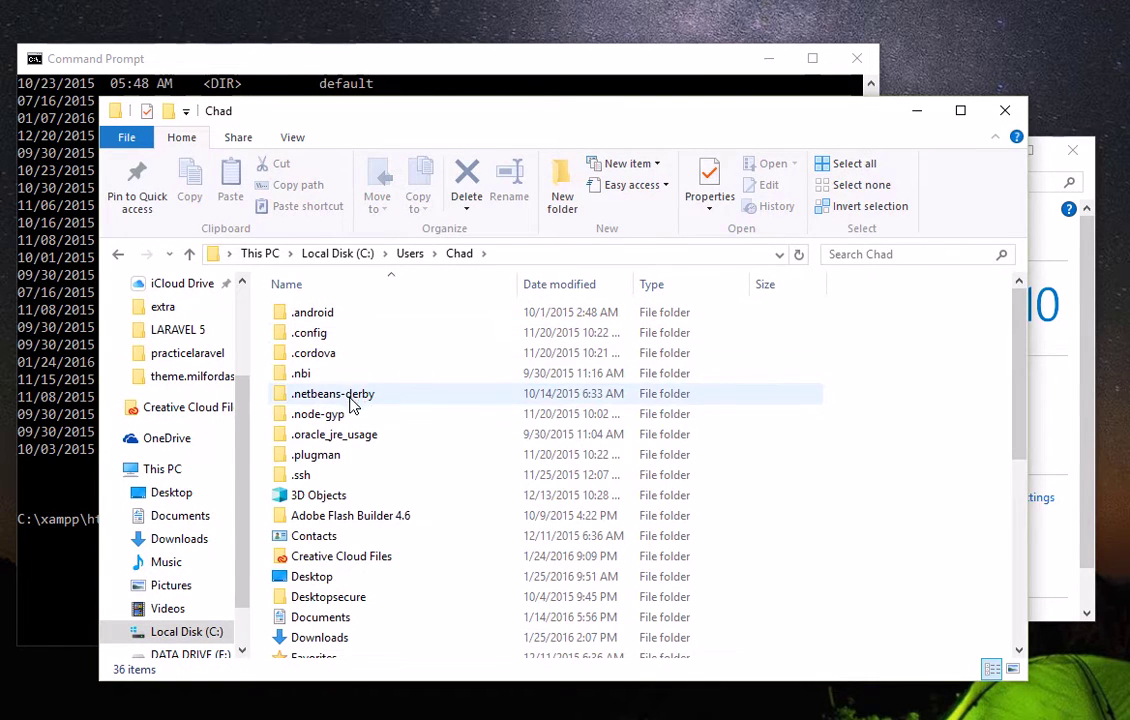
scroll(357, 500, down, 2)
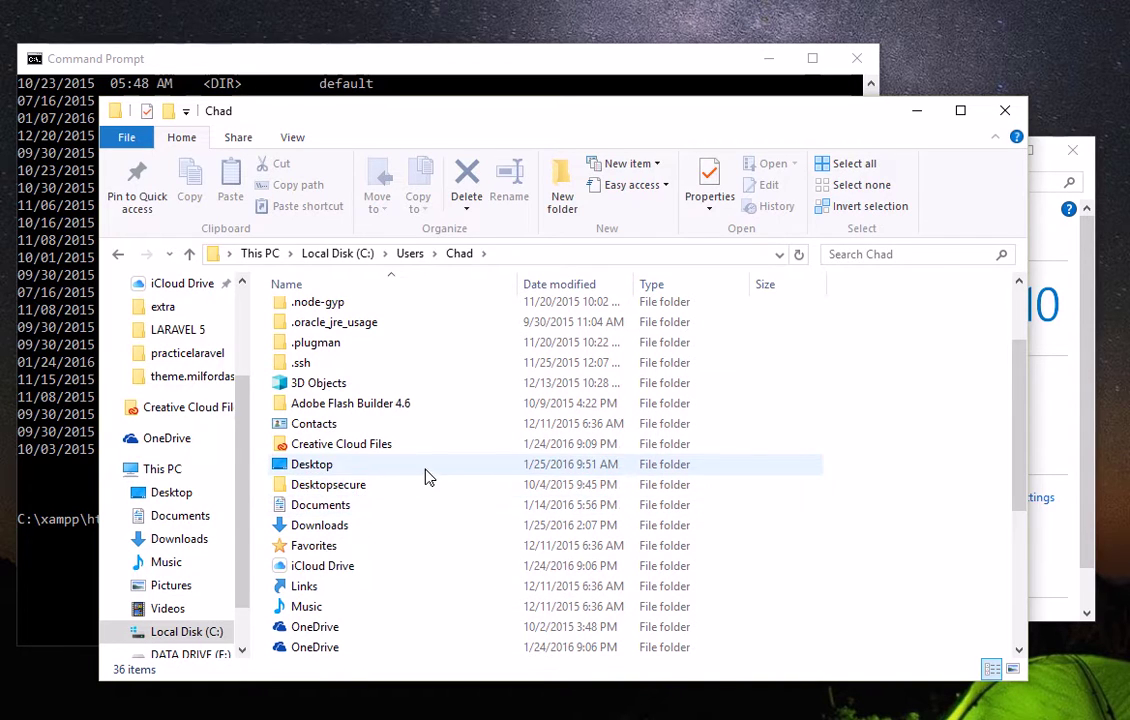
scroll(474, 505, up, 1)
scroll(474, 509, up, 1)
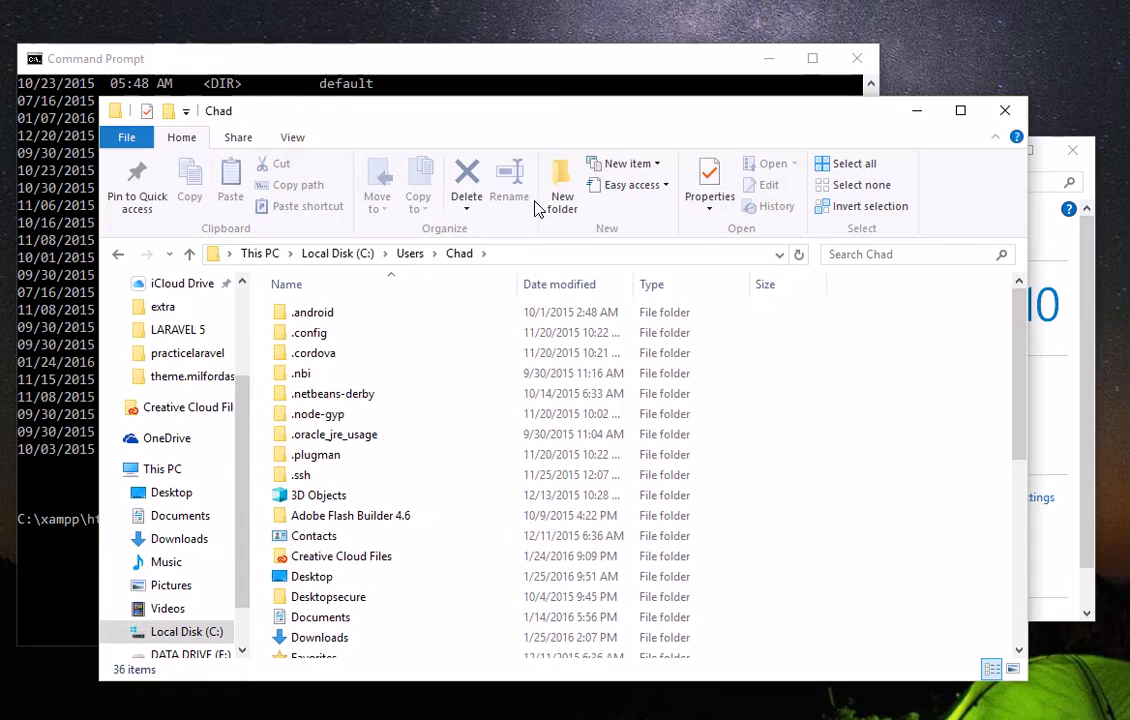
click(295, 138)
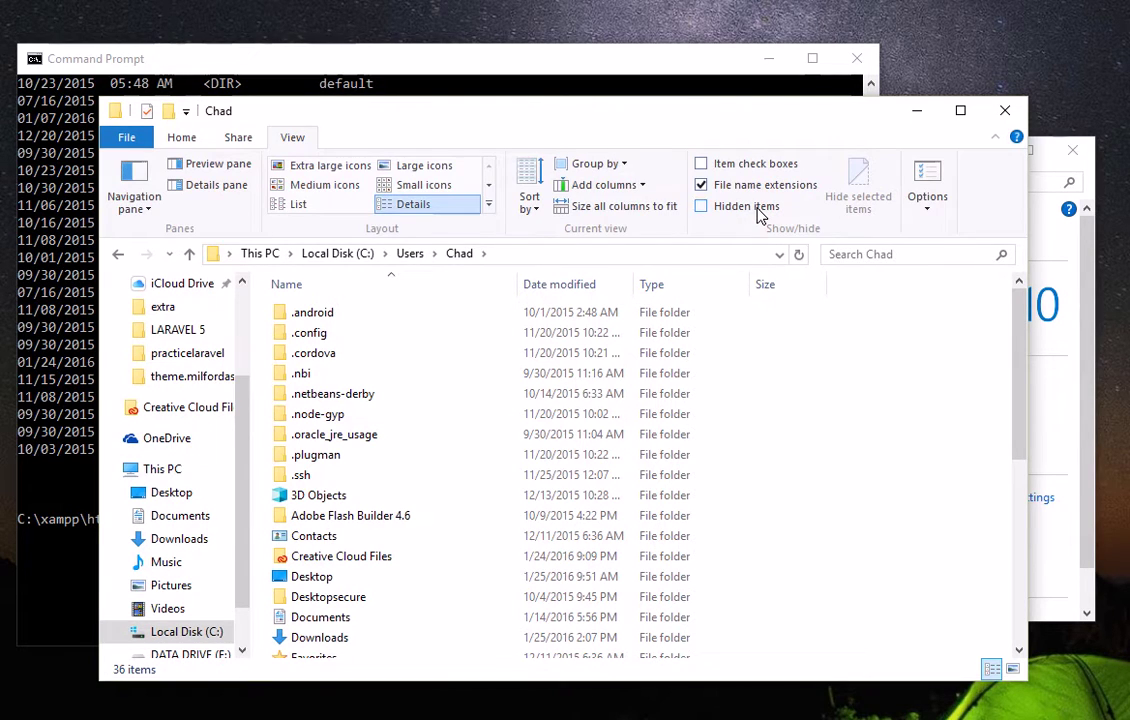
Turn on Hidden items and open AppData, then its Roaming folder.
click(703, 208)
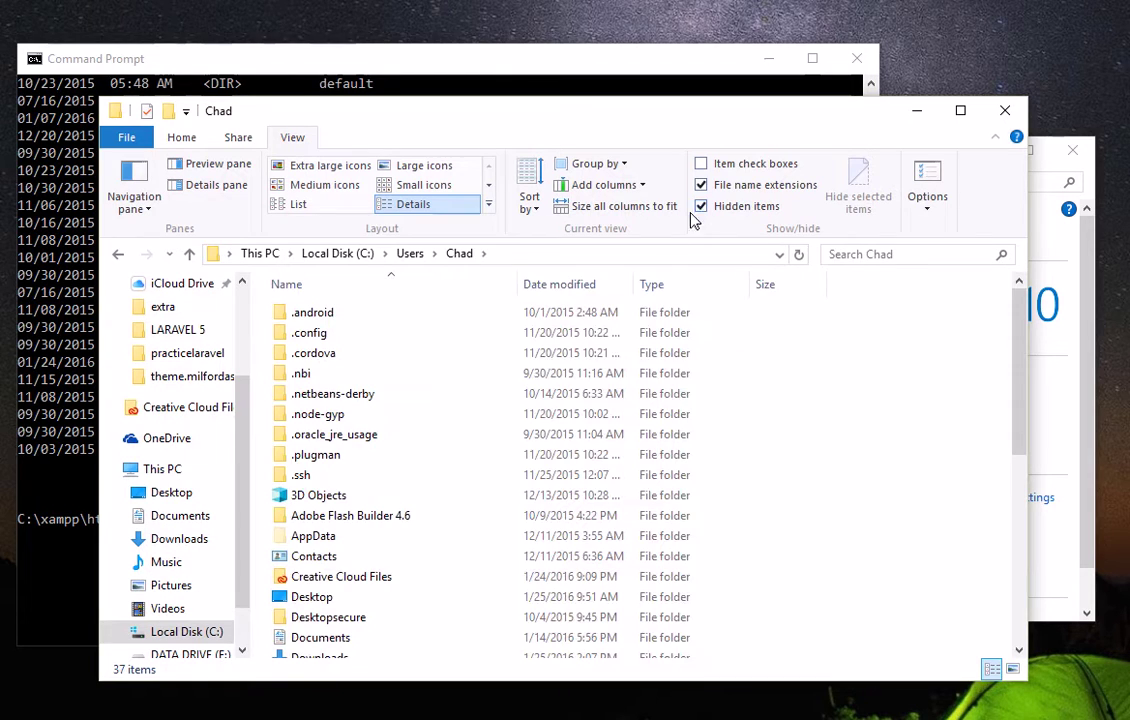
click(318, 535)
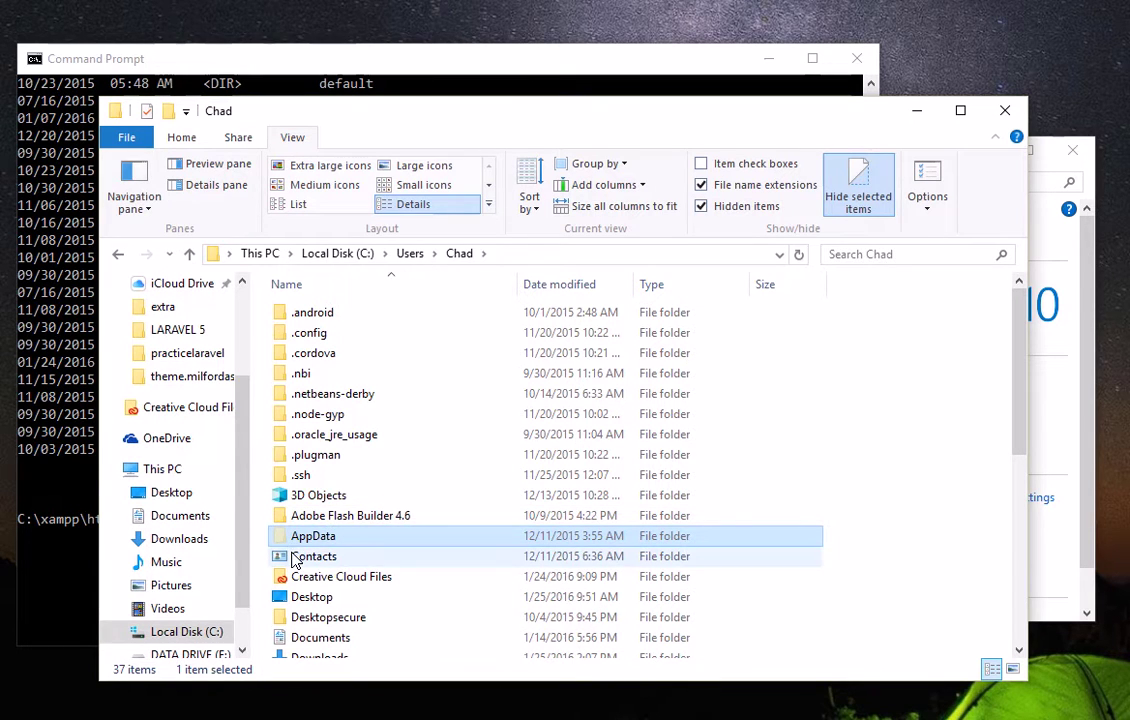
double_click(340, 541)
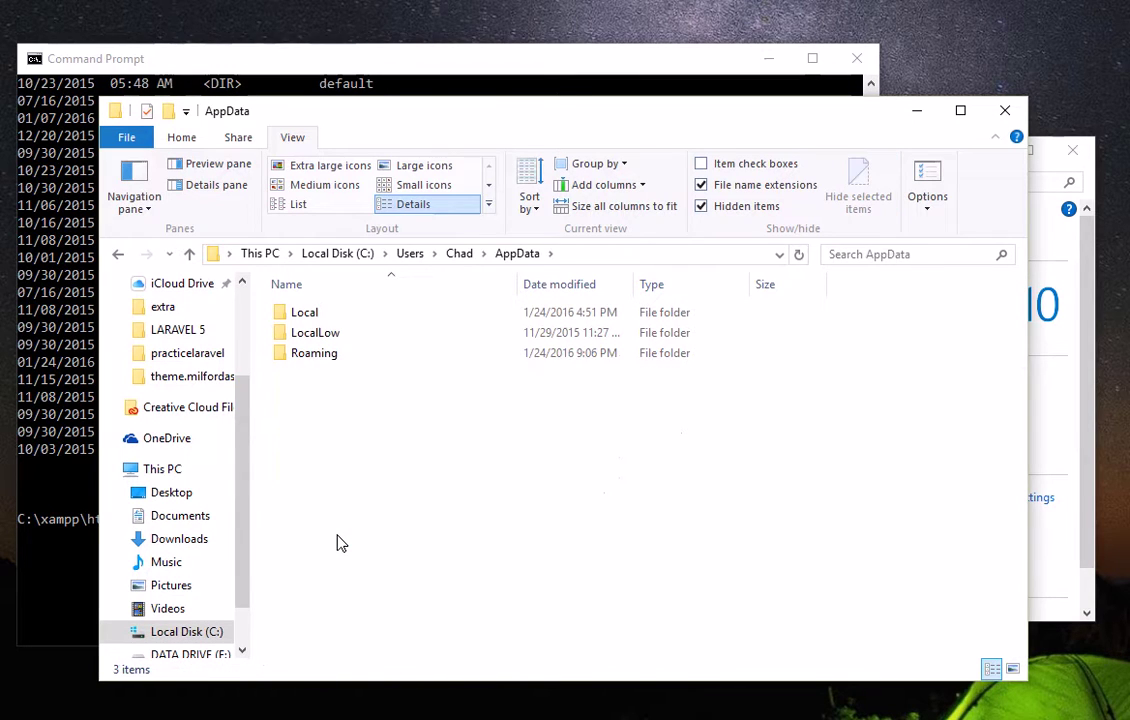
double_click(314, 354)
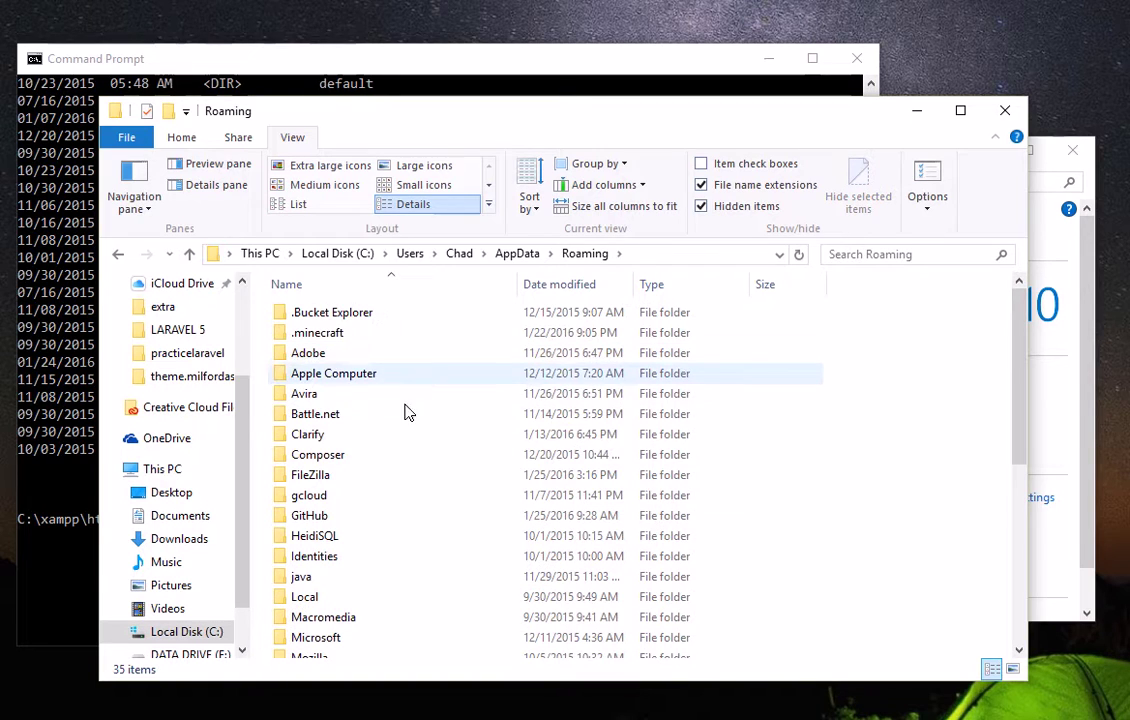
Open Composer\vendor\bin and select the laravel file.
scroll(415, 443, down, 3)
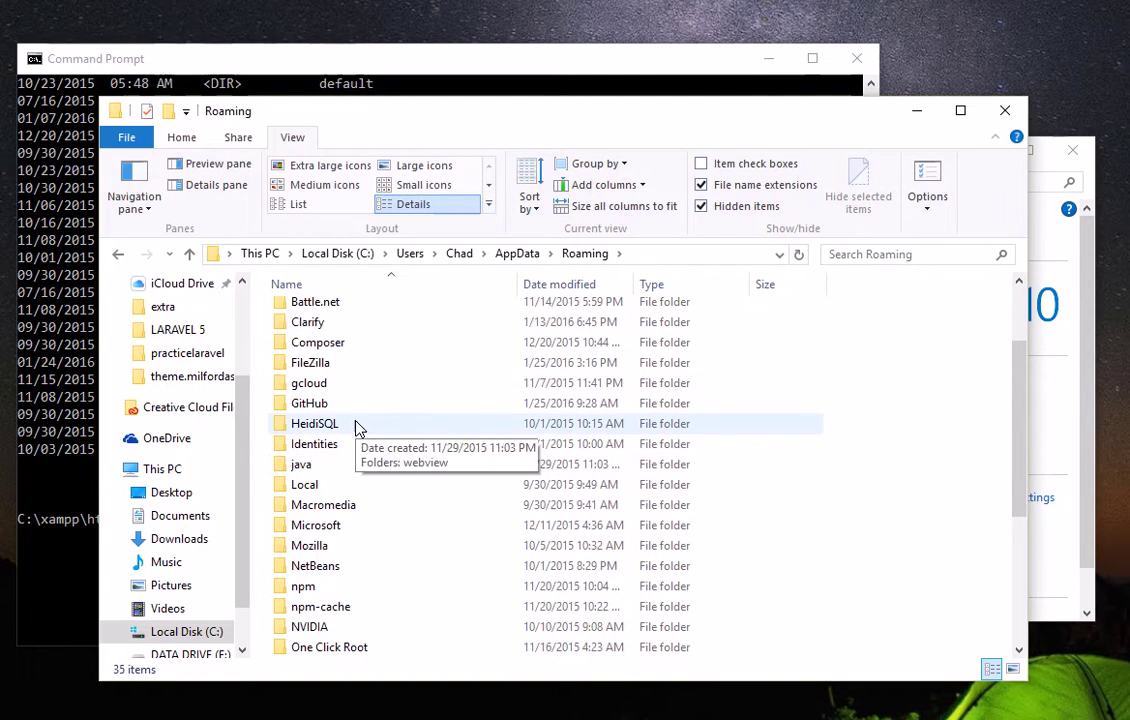
scroll(365, 455, up, 3)
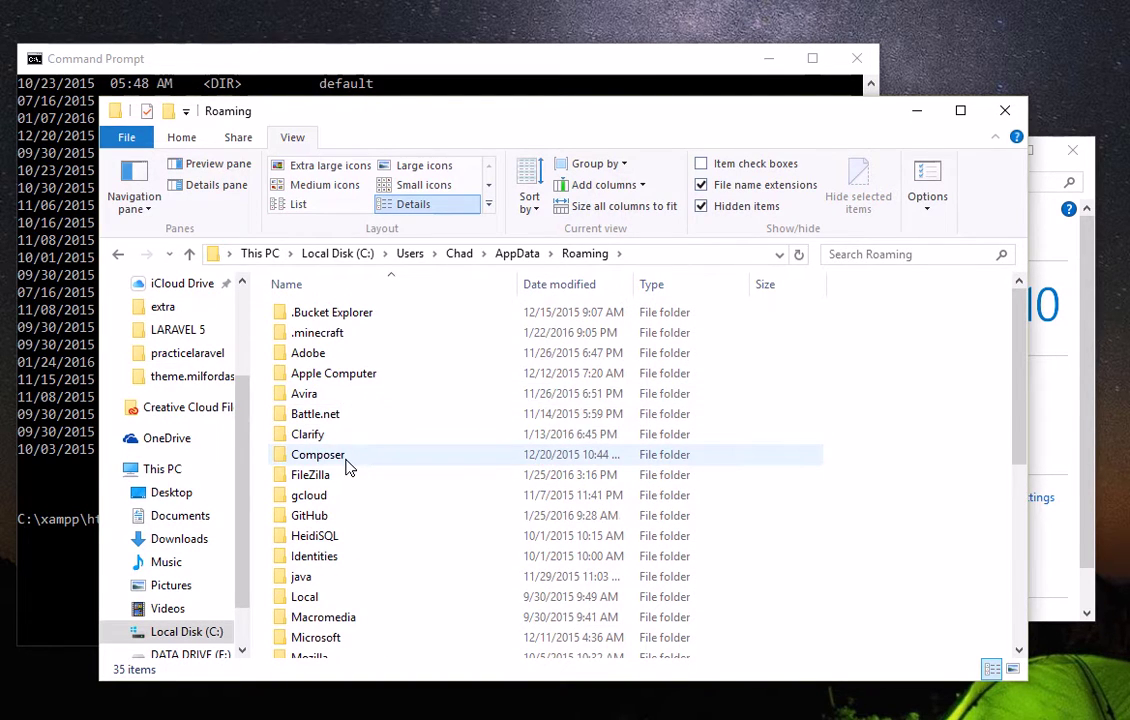
click(348, 462)
double_click(348, 462)
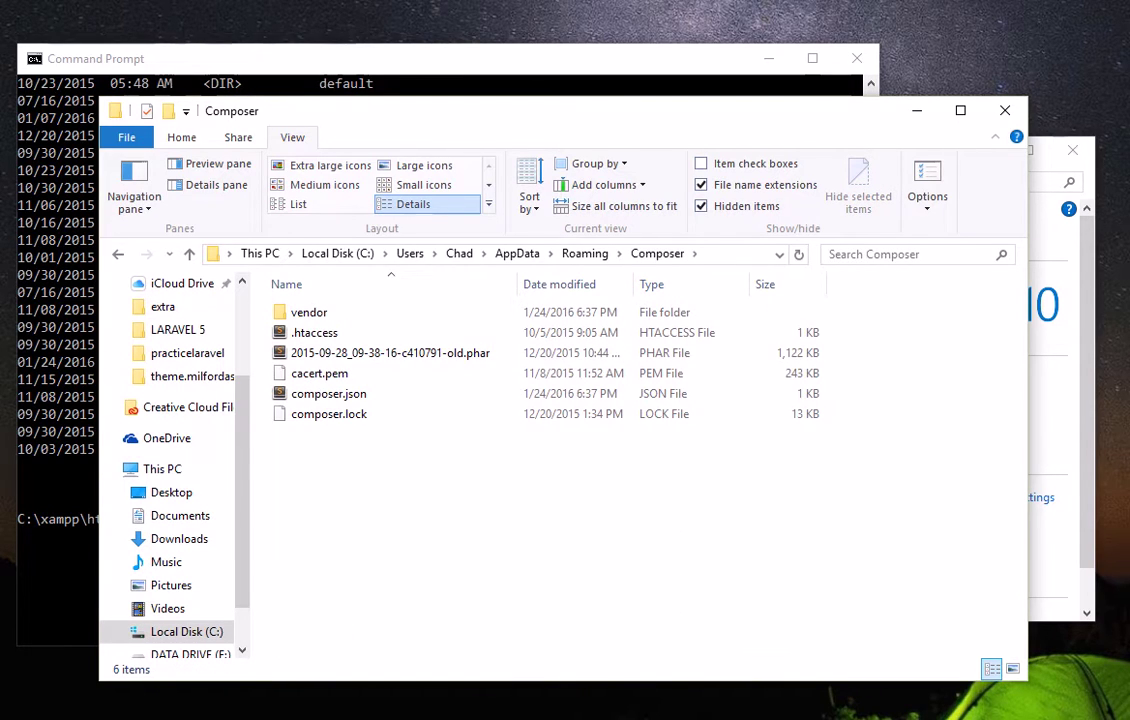
double_click(330, 316)
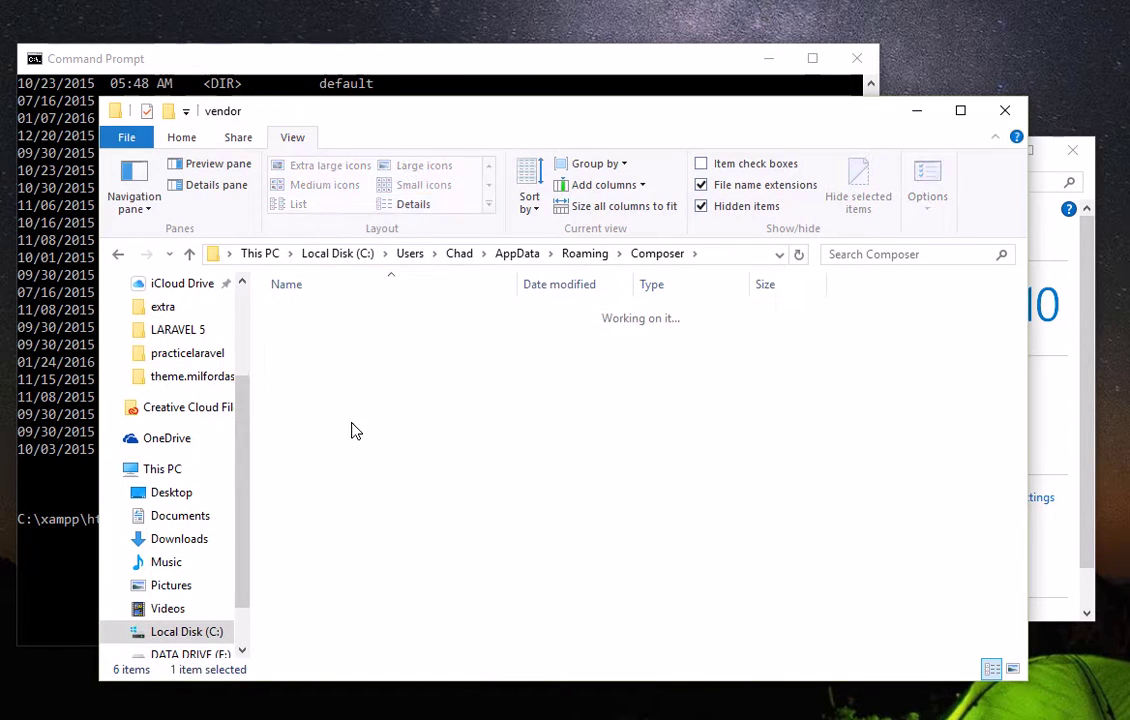
double_click(316, 314)
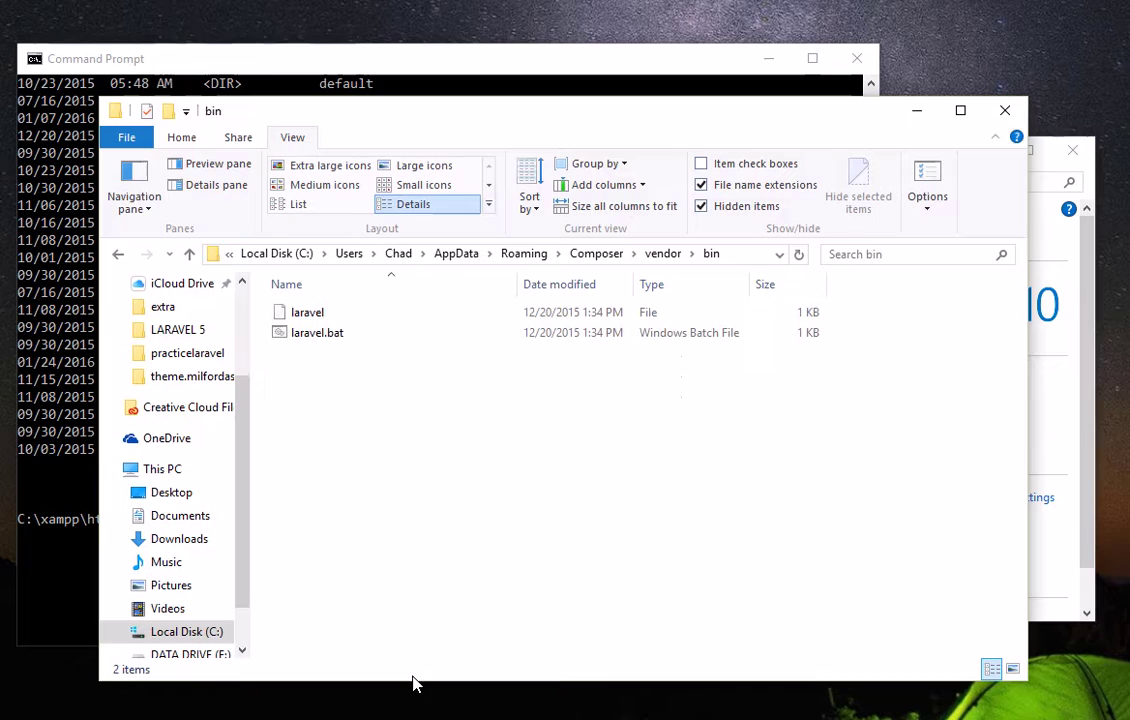
click(307, 312)
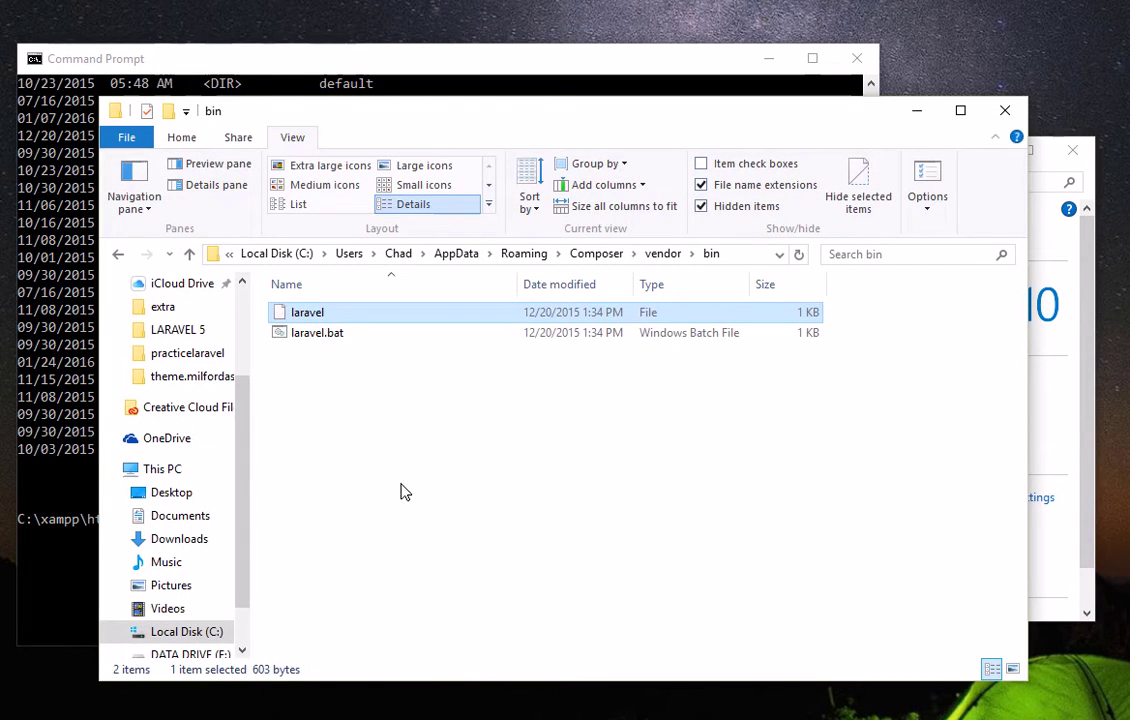
click(370, 430)
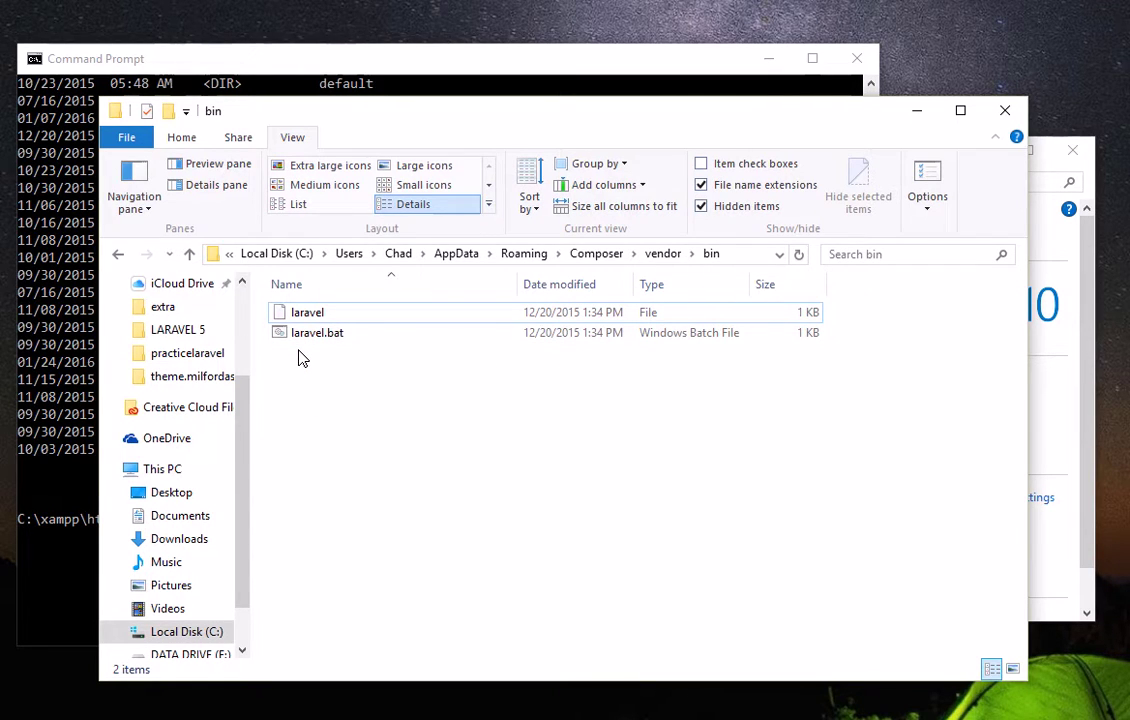
Rerun 'laravel new sampleapp' in Command Prompt, which still fails as not recognized.
click(90, 470)
text(lar)
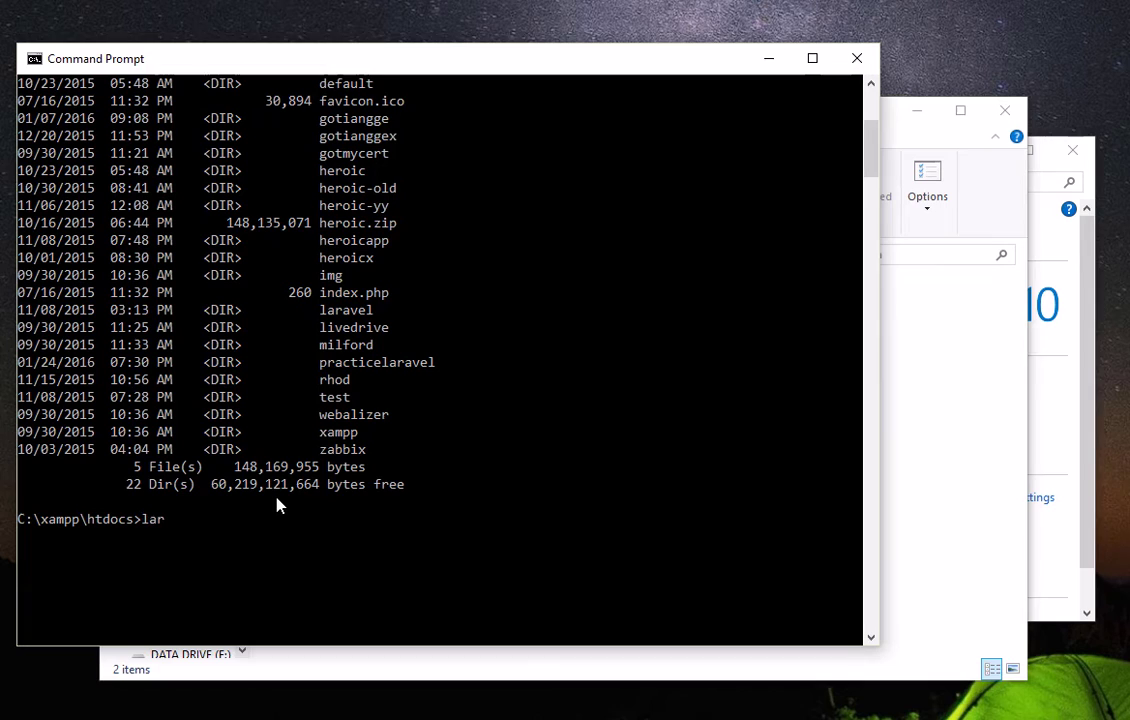
text(avel)
text( new sam)
text(pleapp)
key(Return)
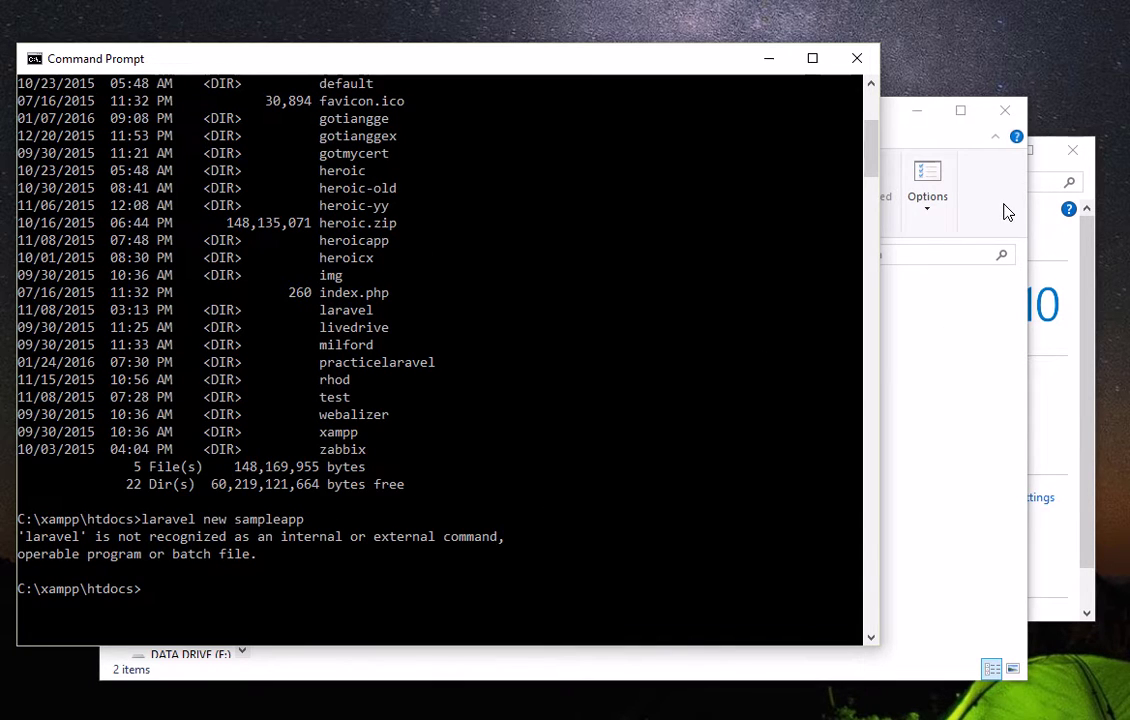
Copy the full Composer vendor\bin path from Explorer's address bar and return to System.
click(988, 415)
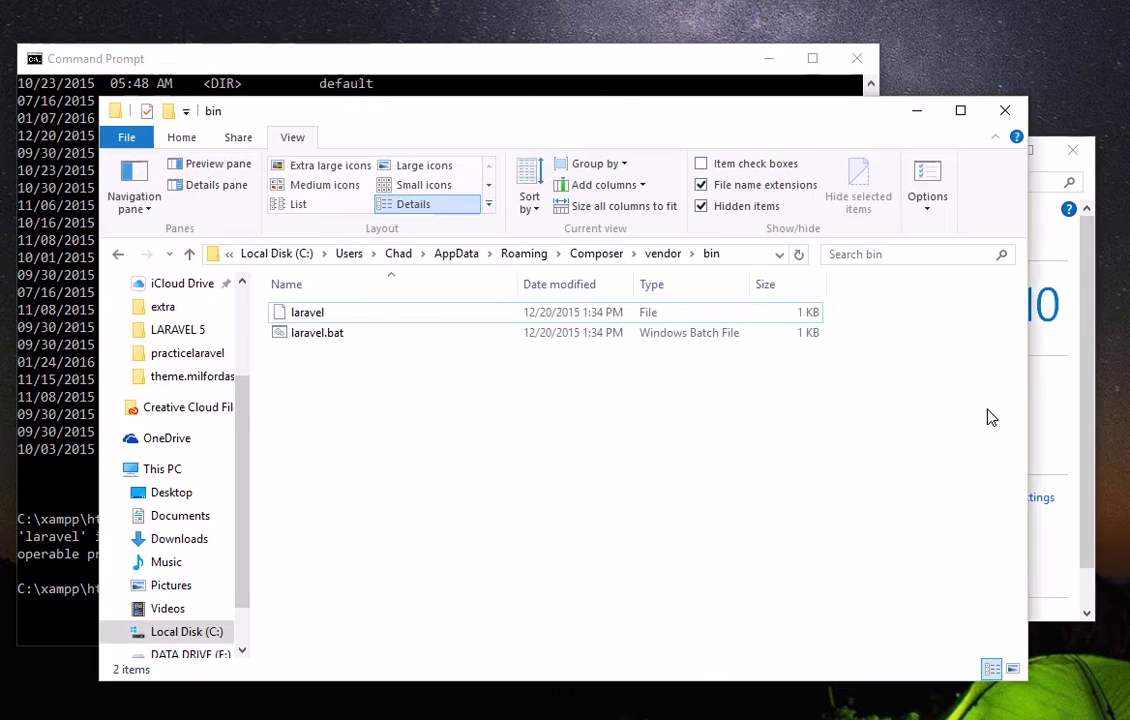
click(732, 256)
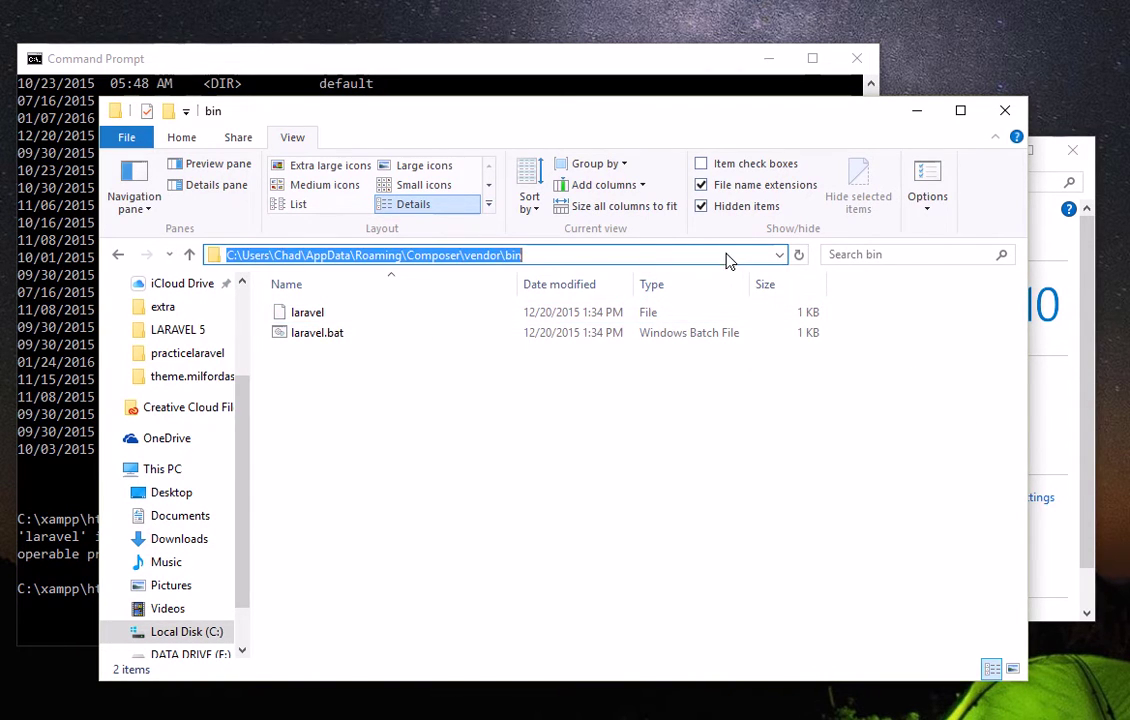
right_click(488, 258)
click(565, 317)
key(alt+Tab)
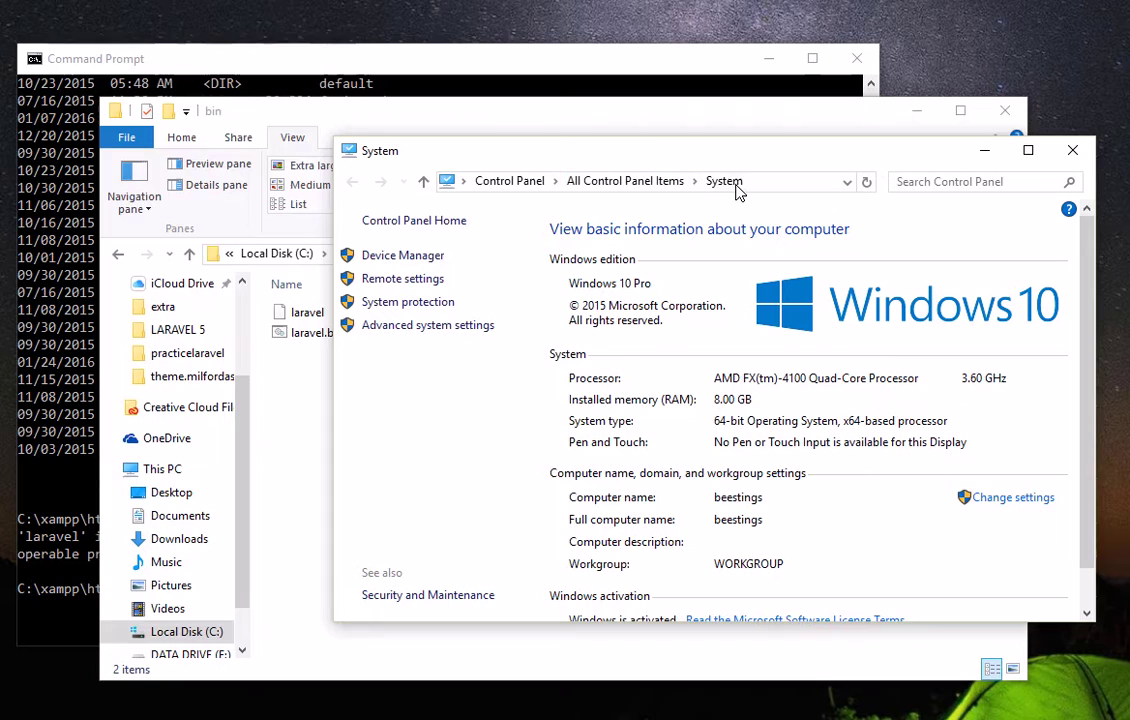
Open Advanced system settings to reach the System Properties Advanced tab.
click(403, 328)
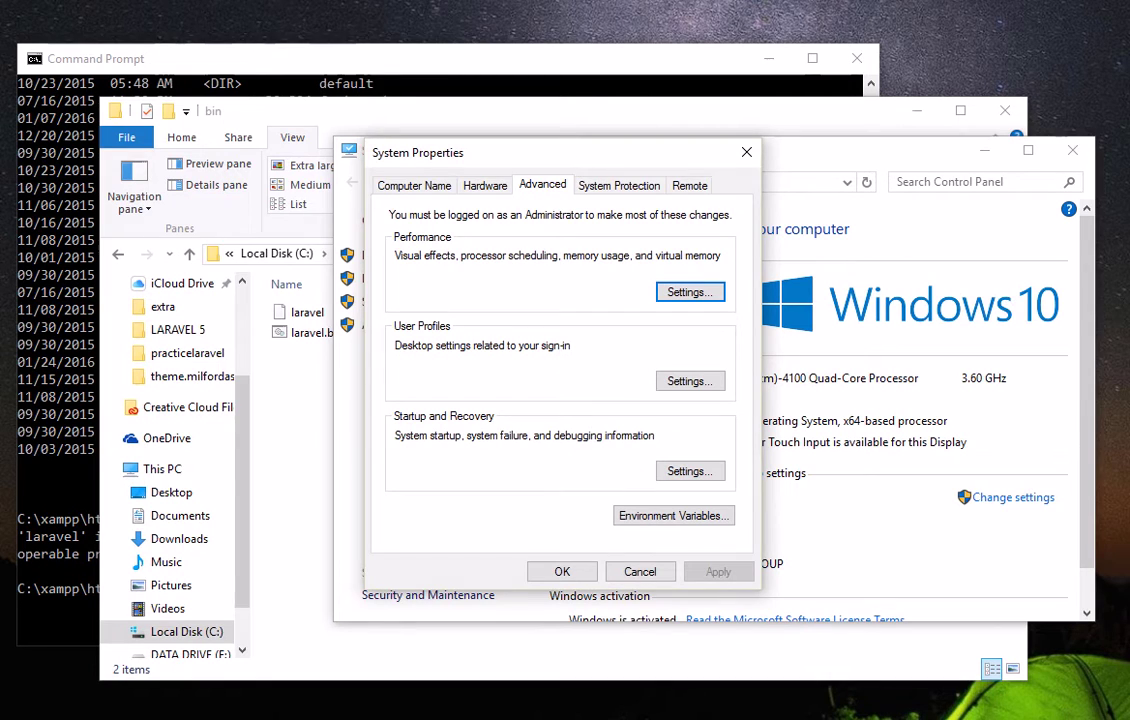
Open Environment Variables and select the Path entry under System variables.
click(687, 530)
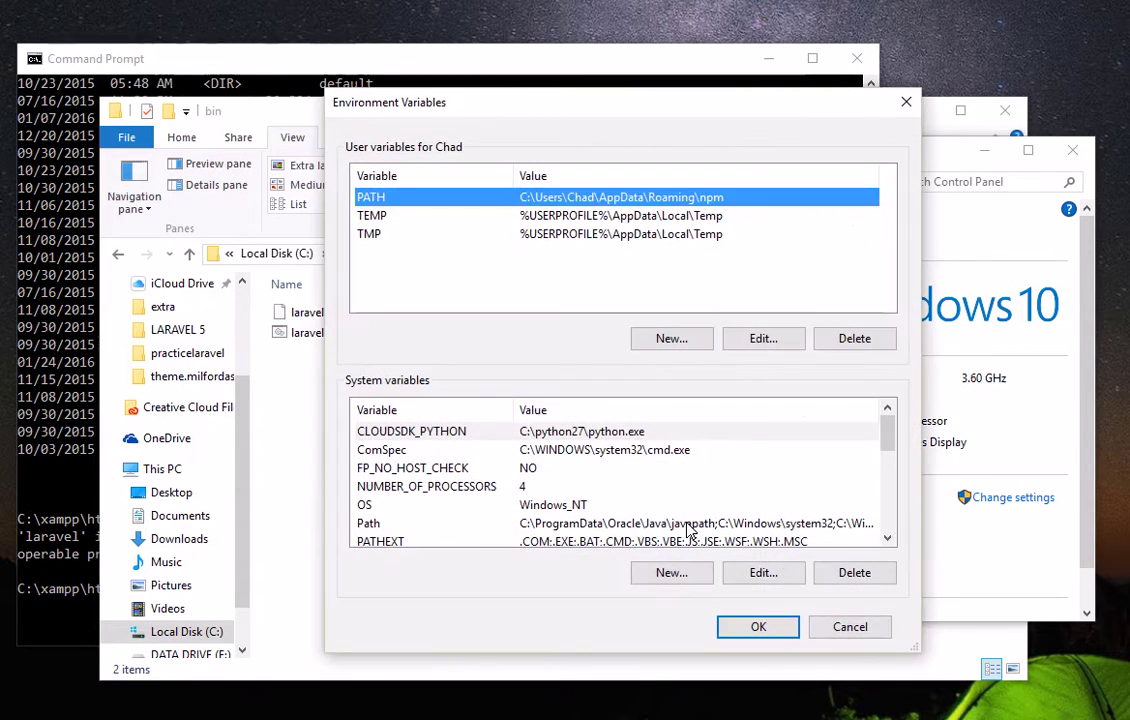
scroll(410, 495, down, 1)
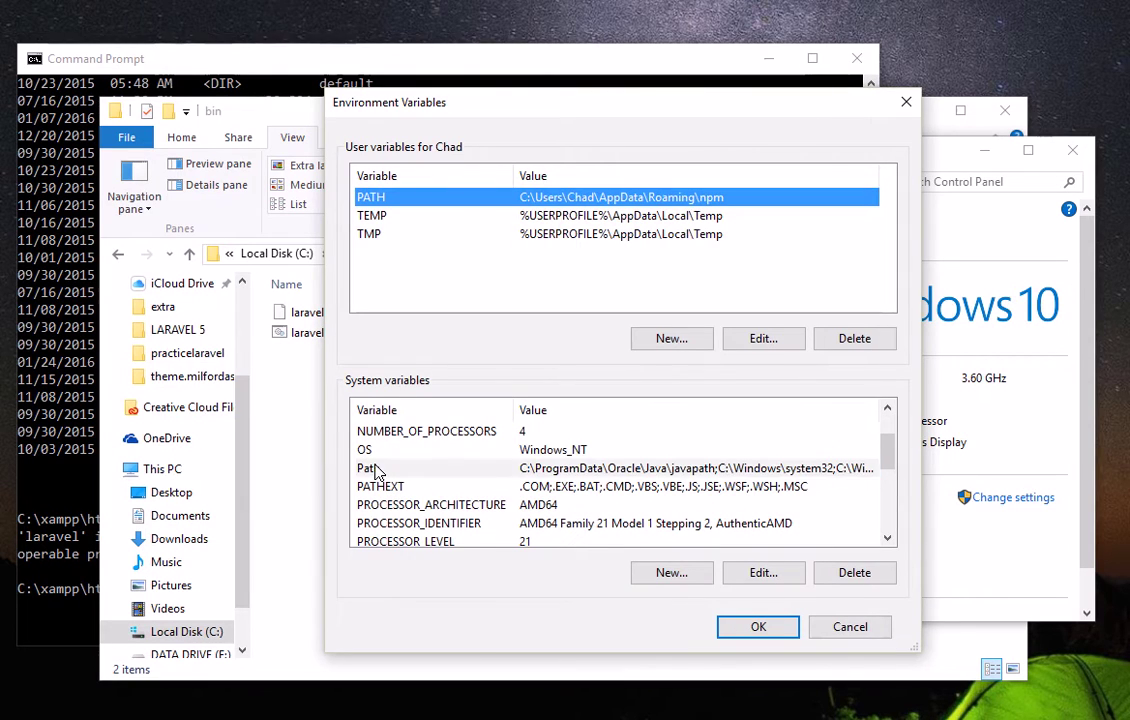
click(371, 468)
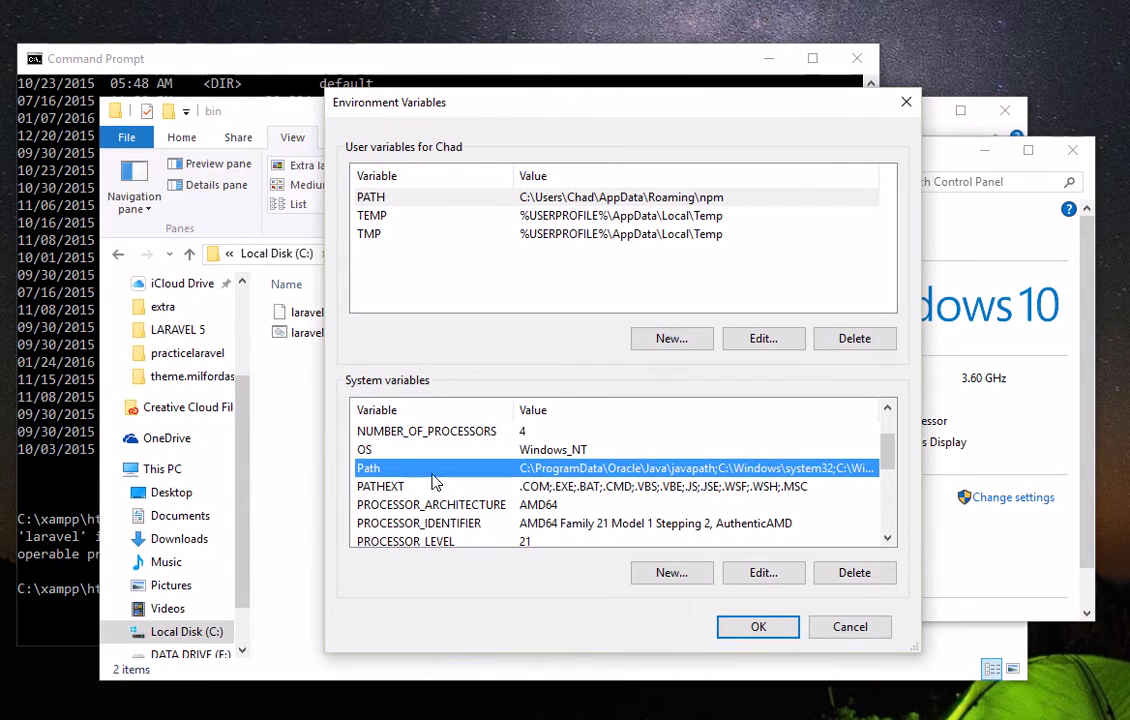
Select the vendor\bin folder path in Explorer's address bar, then return to the settings windows.
click(279, 118)
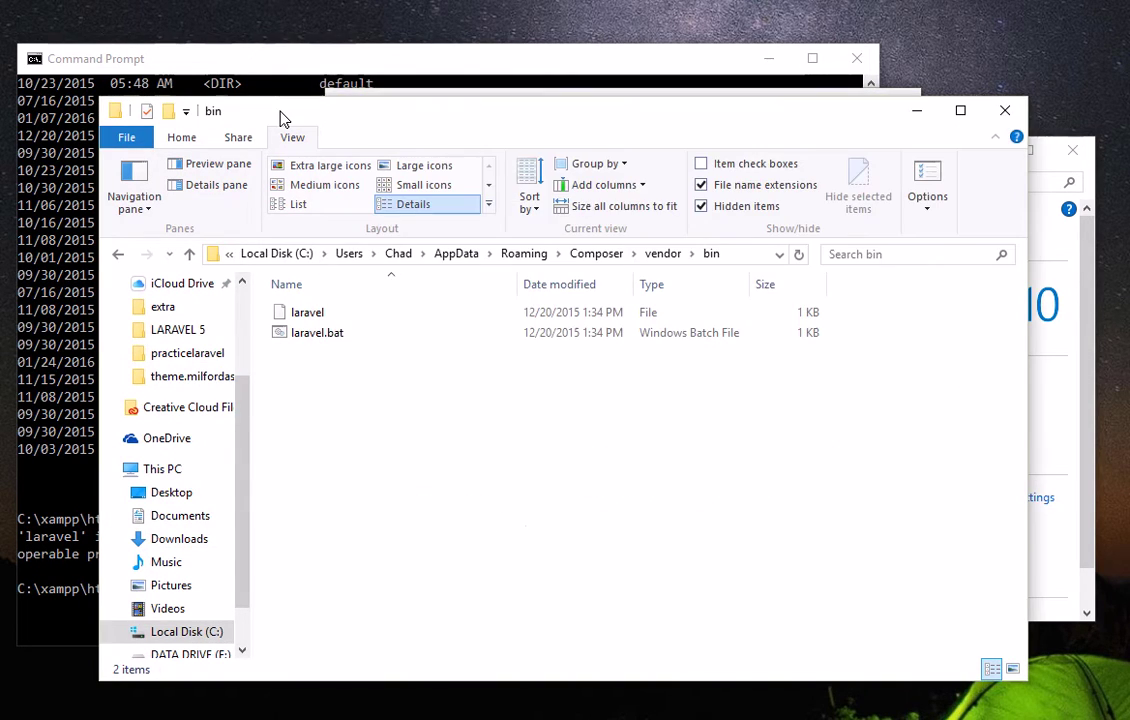
click(745, 261)
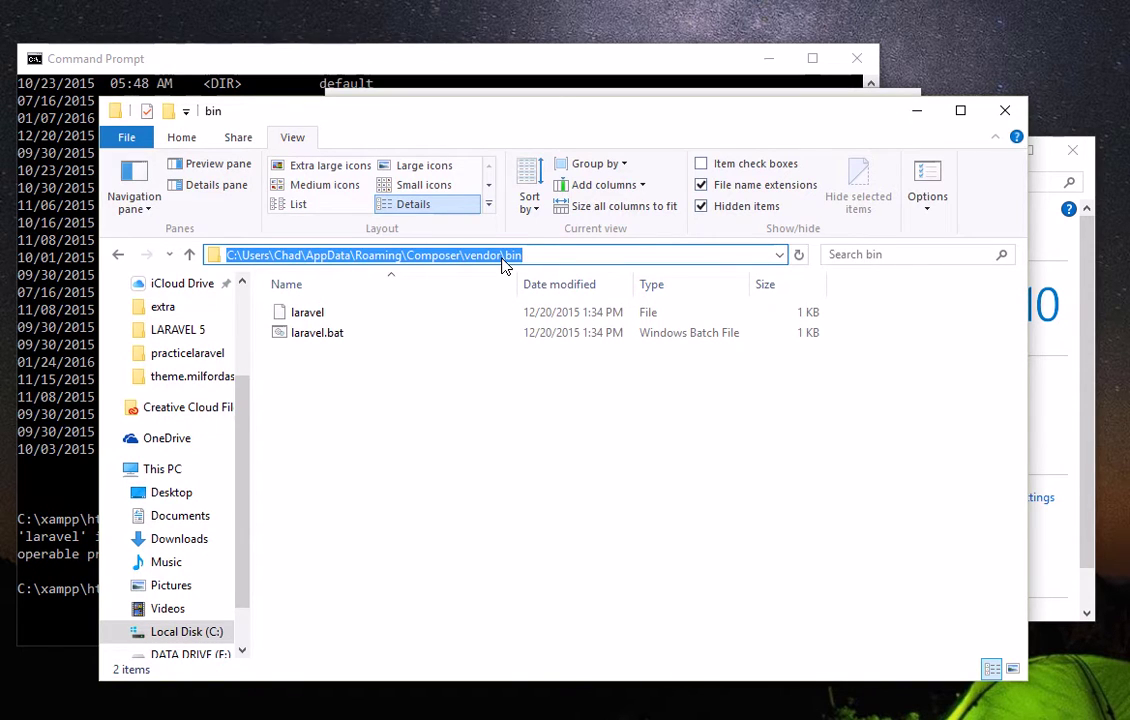
click(1080, 380)
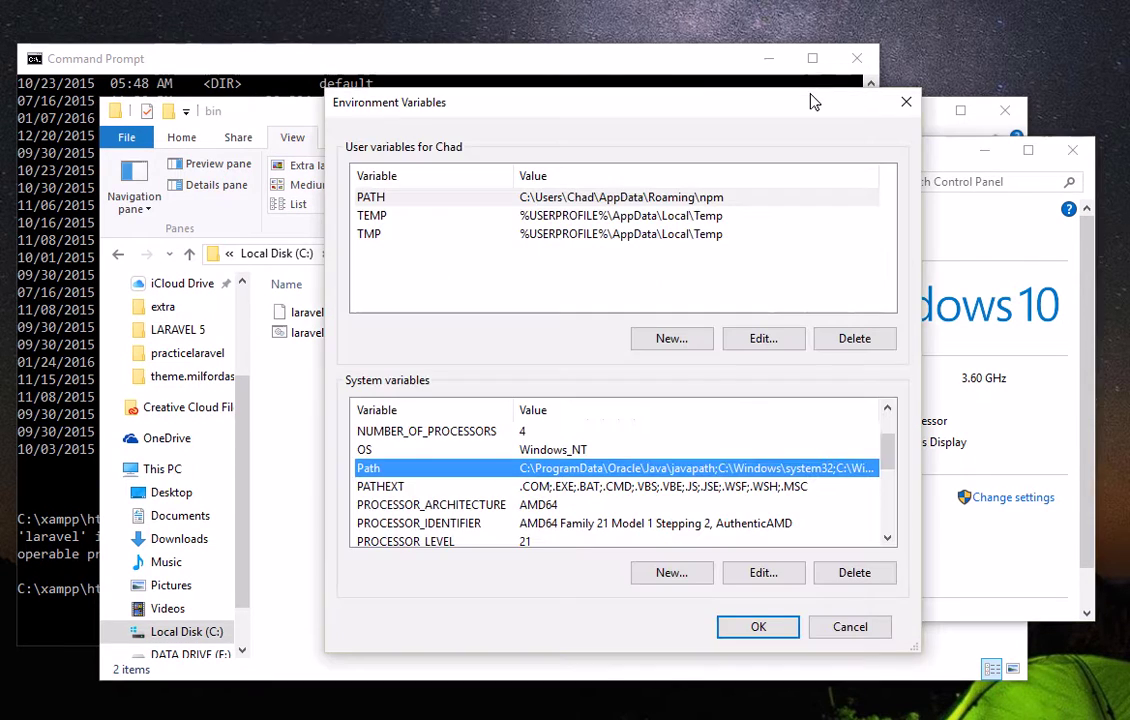
Add the pasted Composer vendor\bin path as a new system Path entry and confirm with OK twice.
double_click(660, 468)
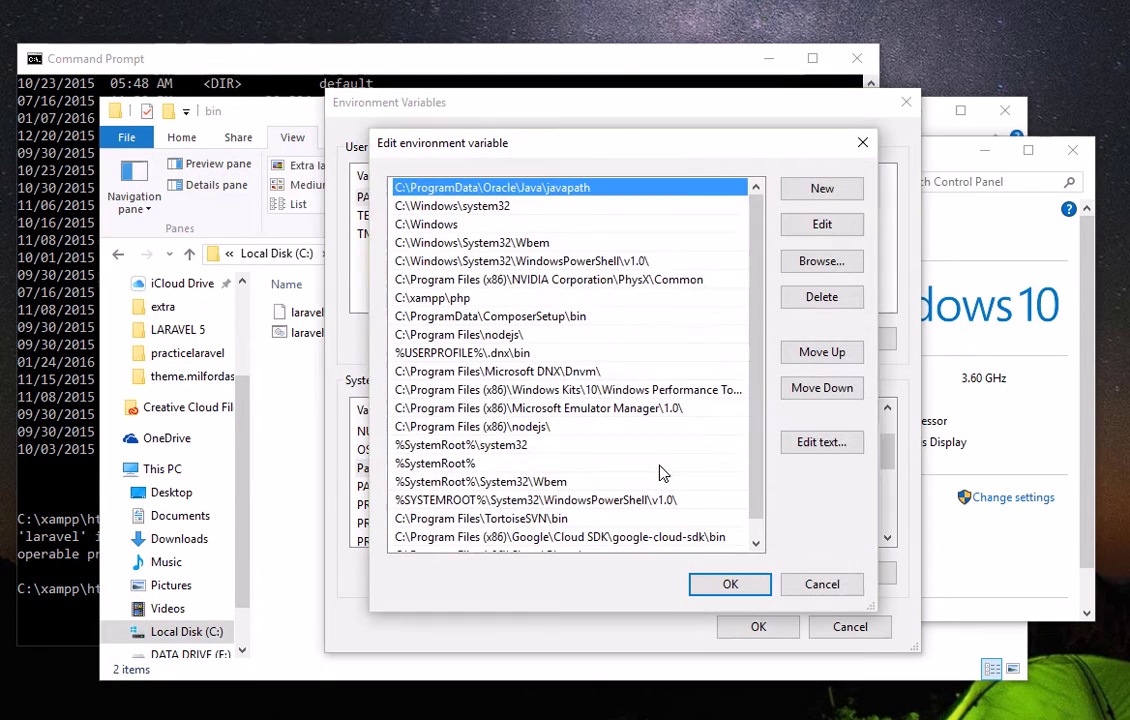
scroll(764, 350, down, 1)
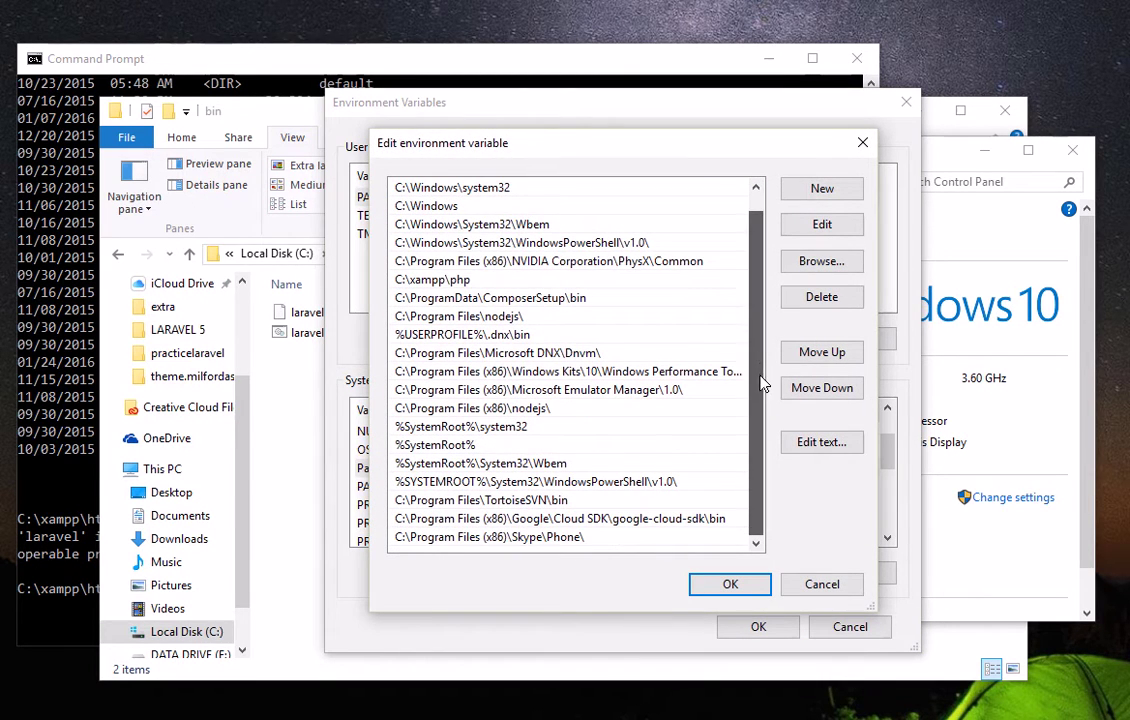
click(582, 535)
key(Up)
key(Up)
key(Up)
key(Up)
key(Up)
key(Up)
key(Up)
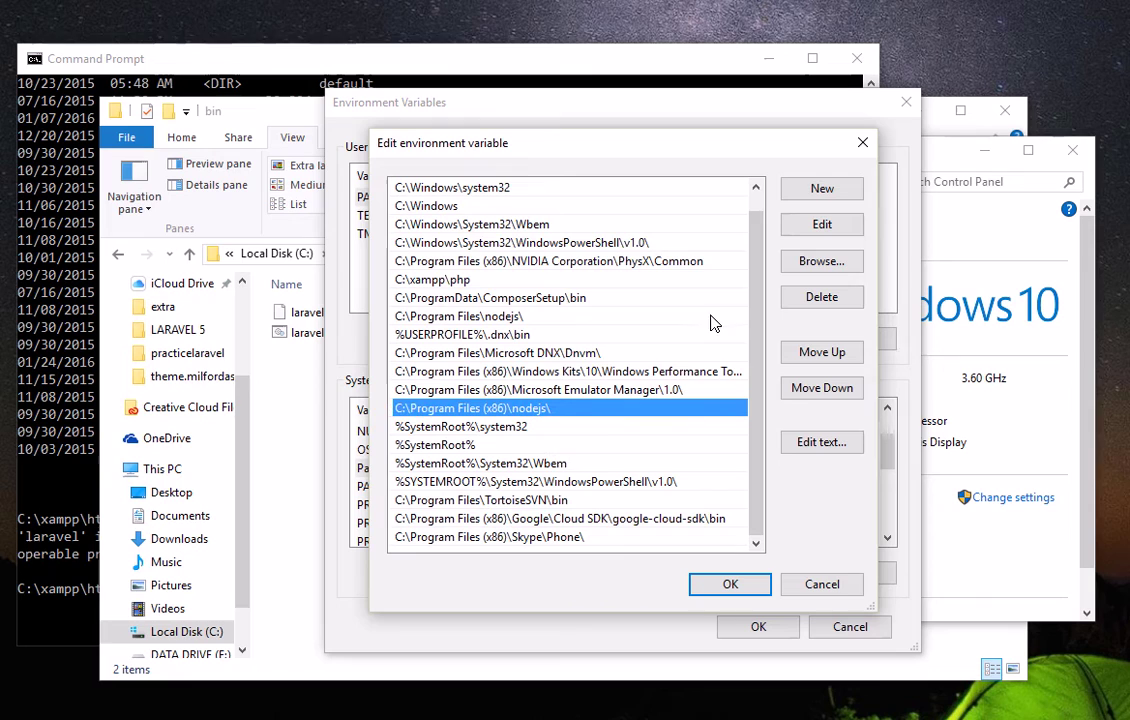
click(634, 537)
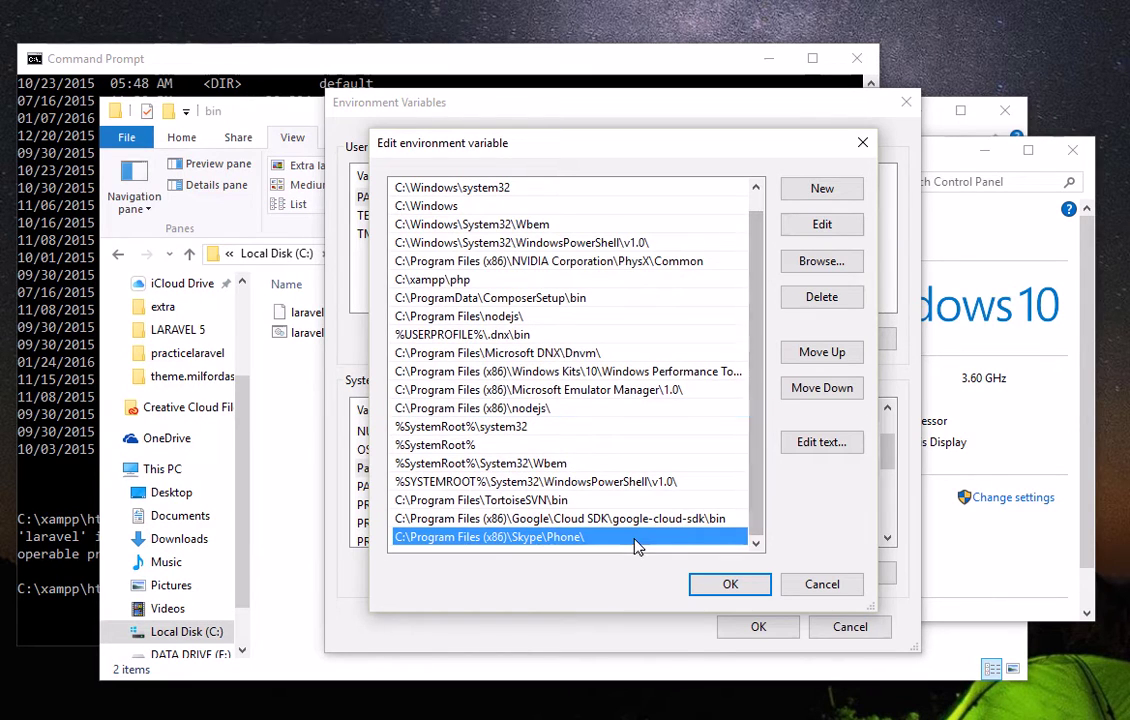
click(822, 188)
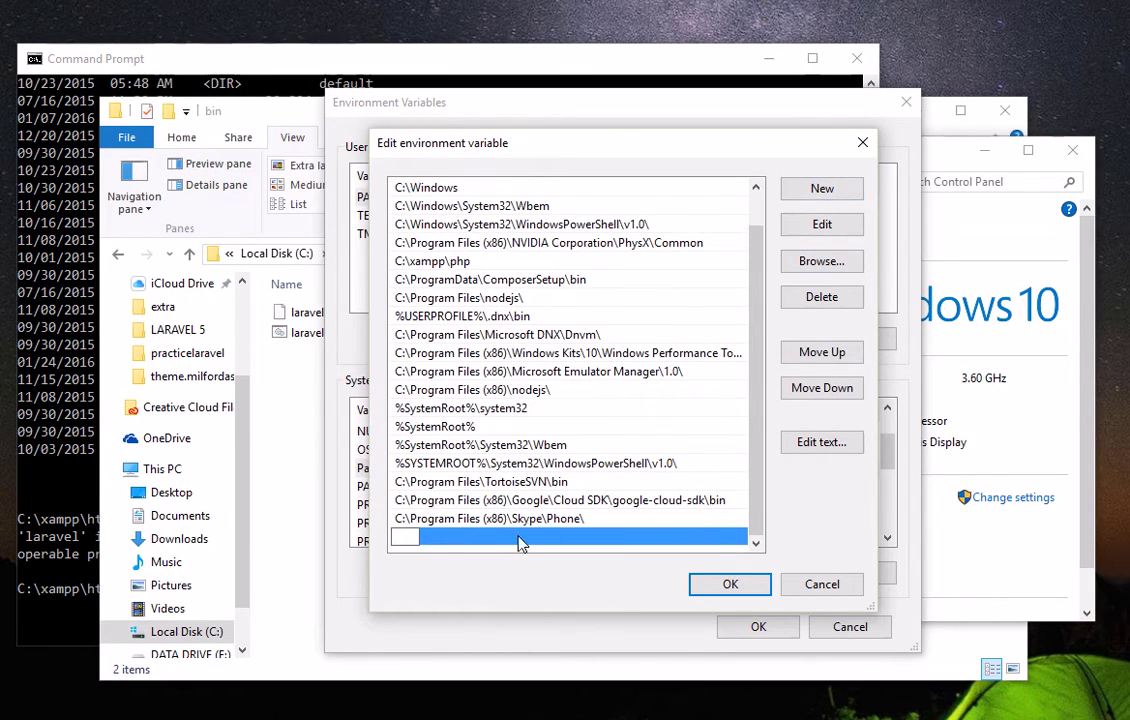
key(ctrl+v)
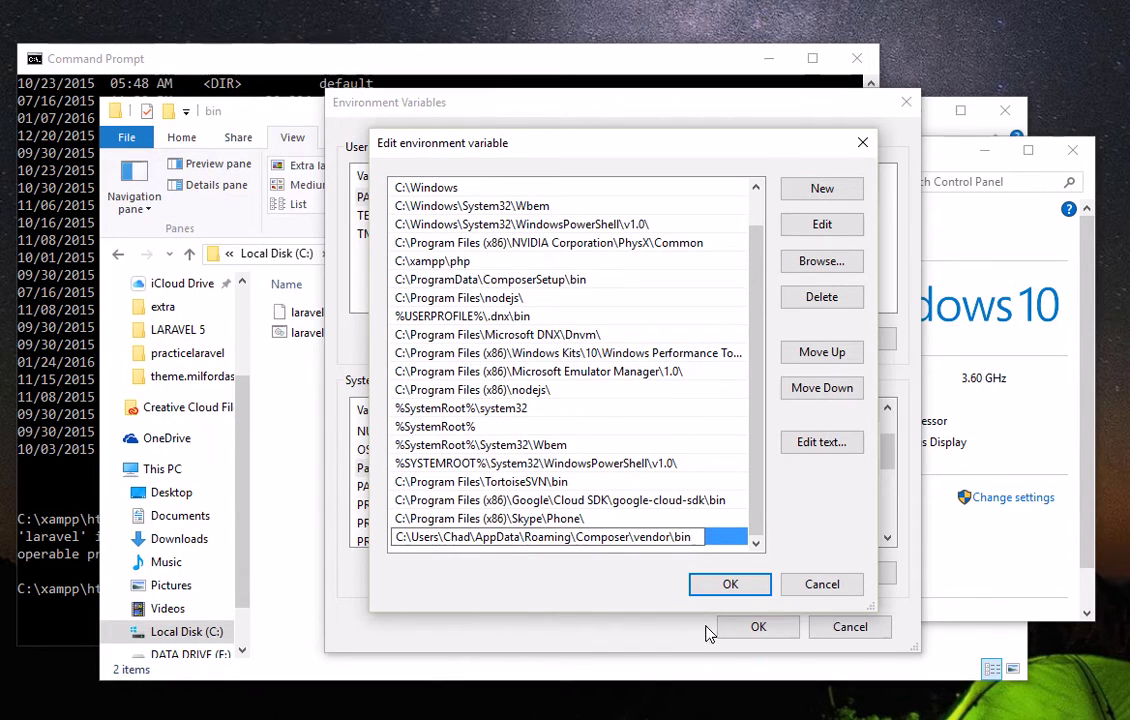
click(746, 592)
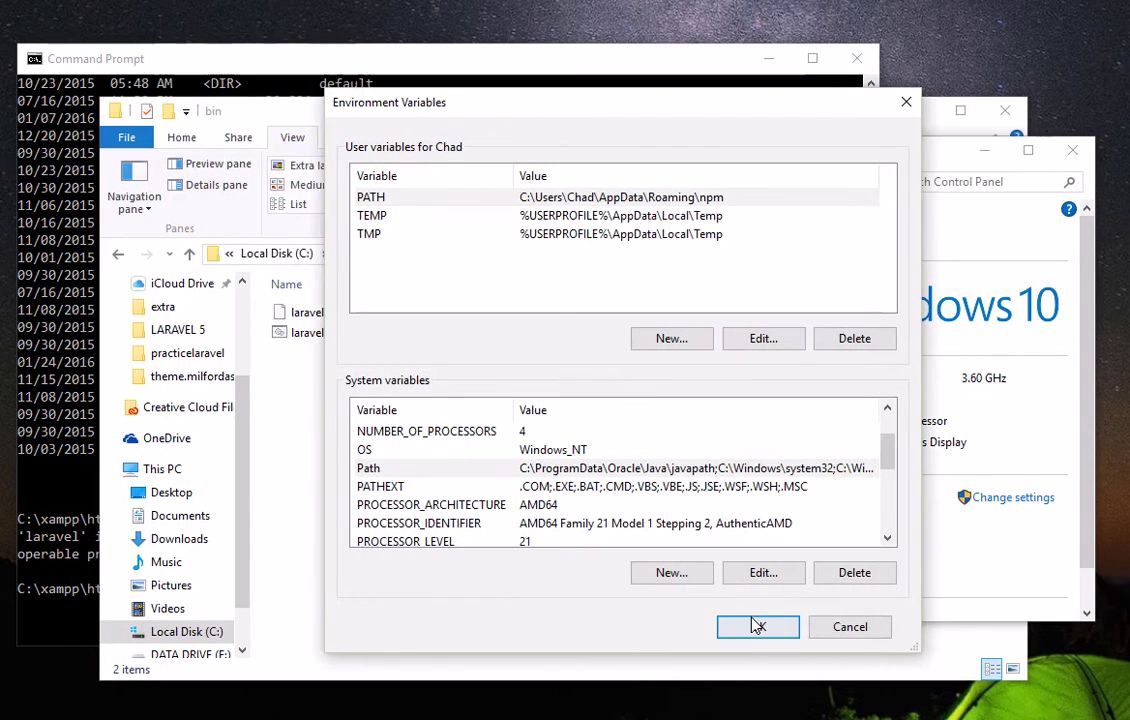
click(768, 632)
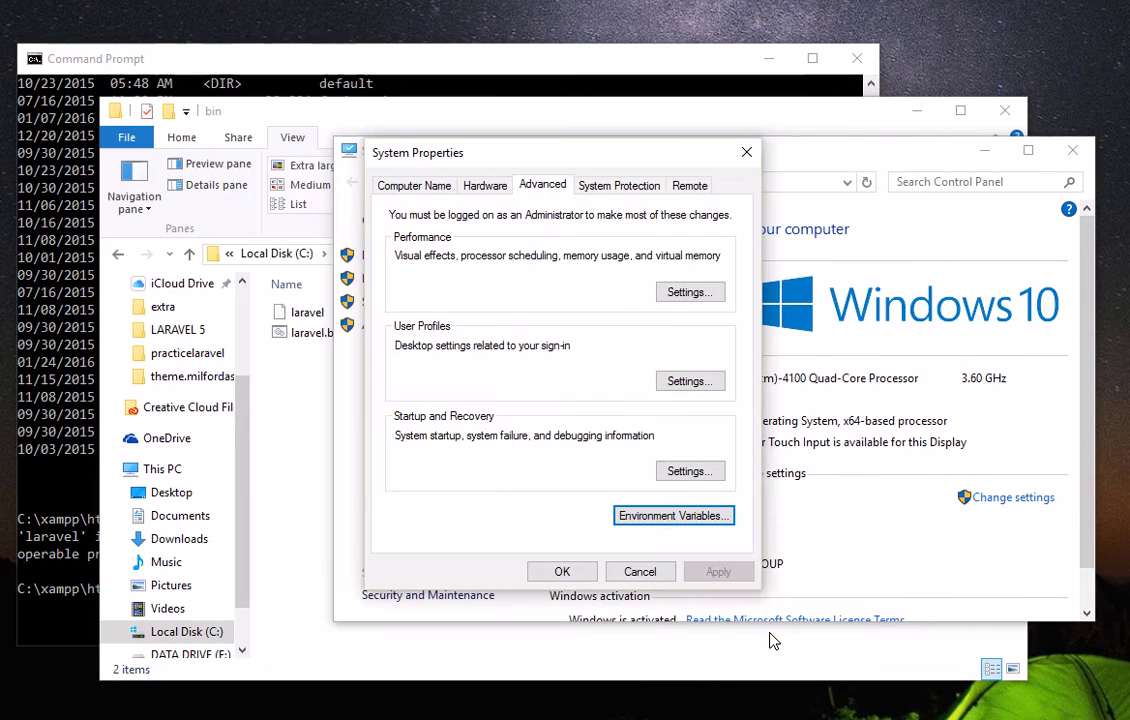
Close System Properties and run 'laravel new anothersample' in the old console, which still fails.
click(574, 571)
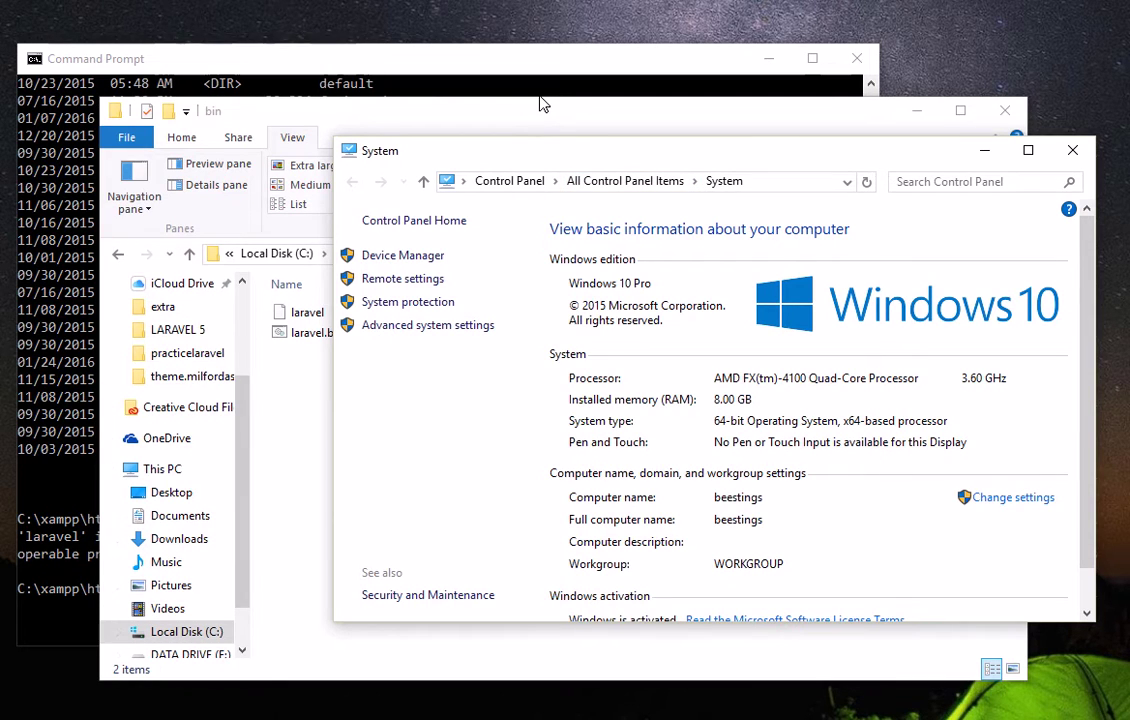
click(524, 57)
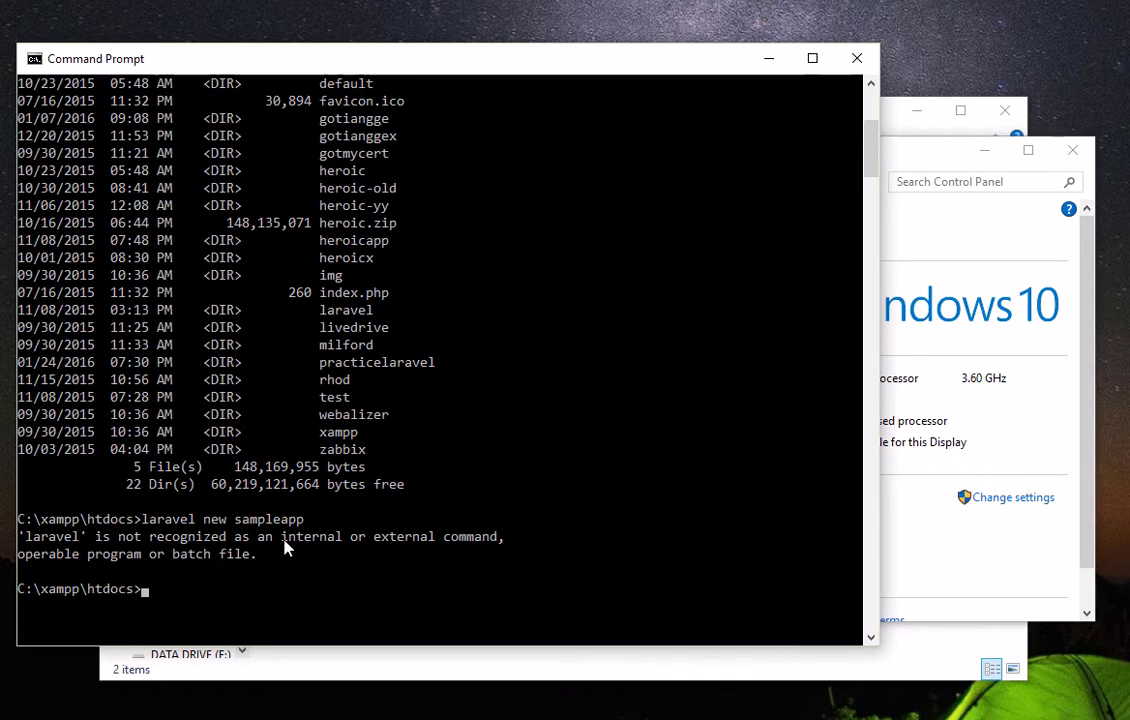
text(laravel new anothersample)
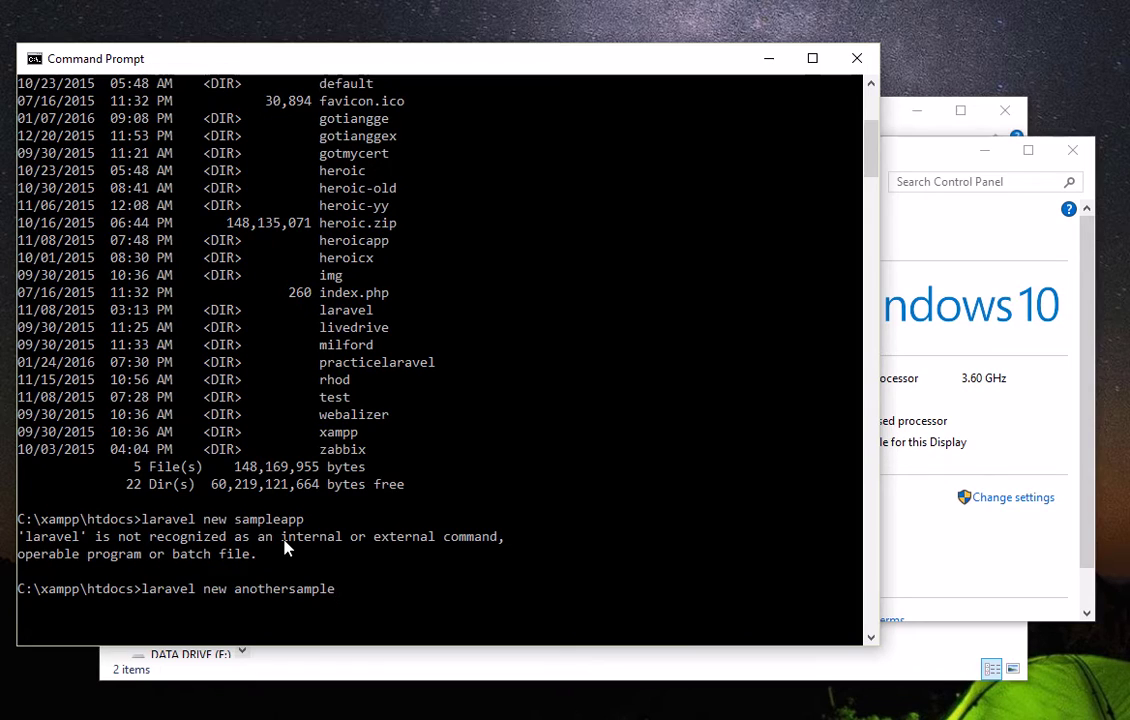
key(Return)
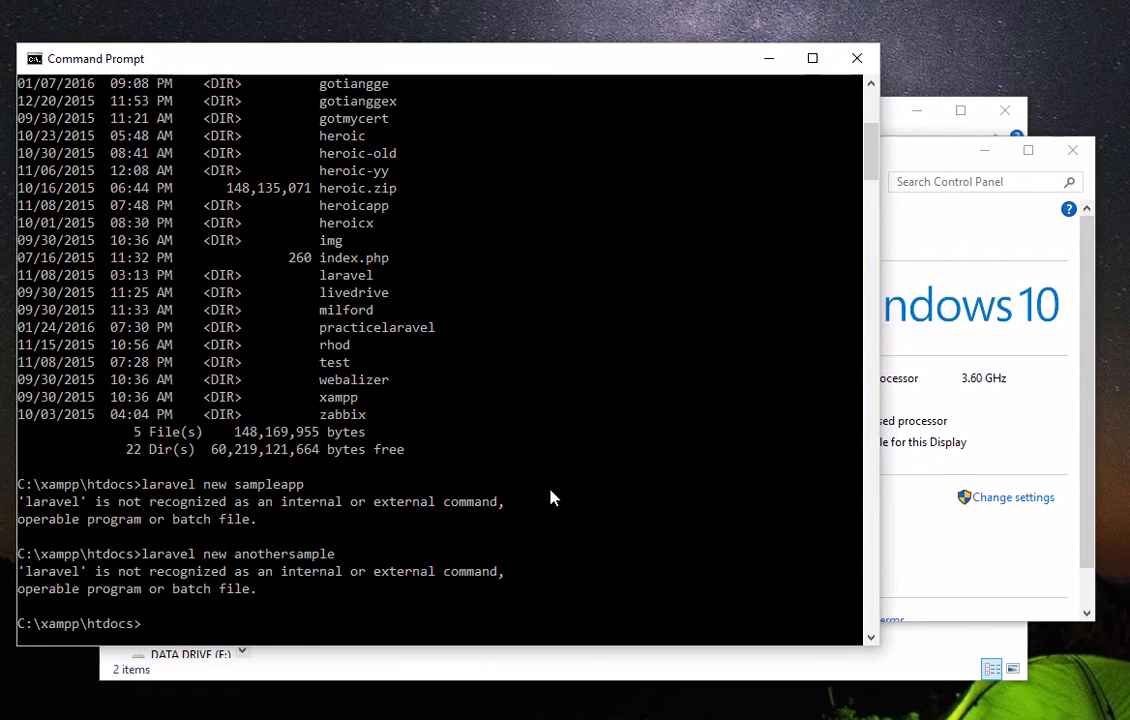
click(927, 172)
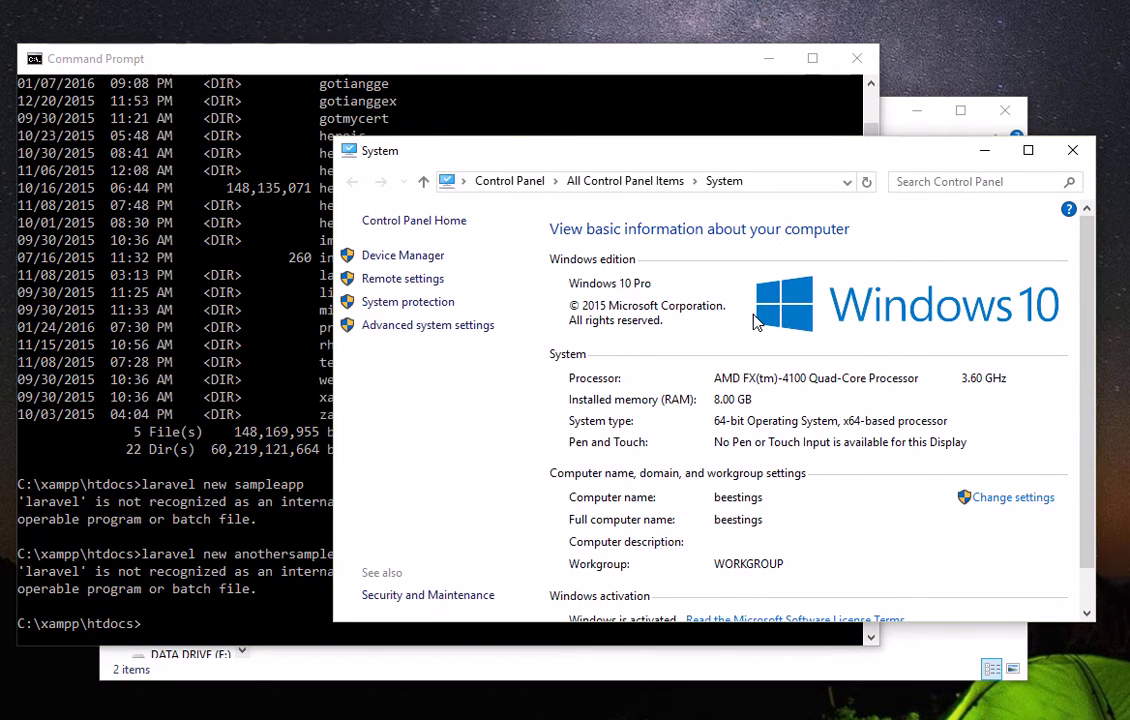
Close the old Command Prompt and launch a fresh one.
drag(420, 77, 448, 71)
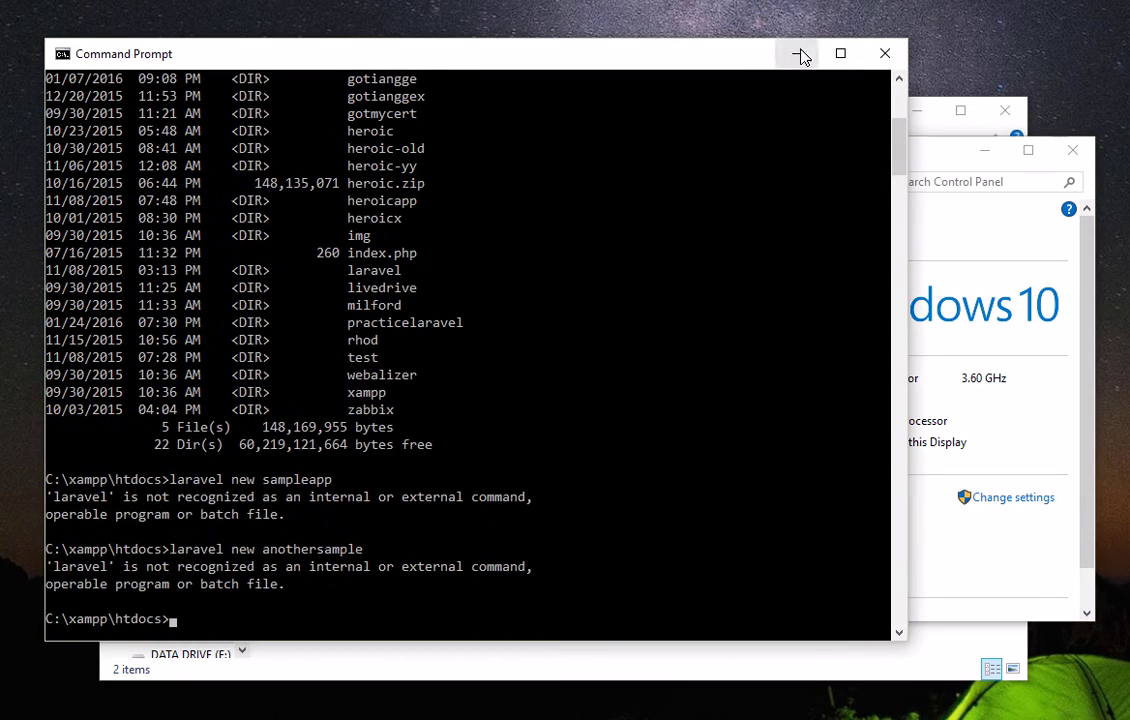
click(887, 55)
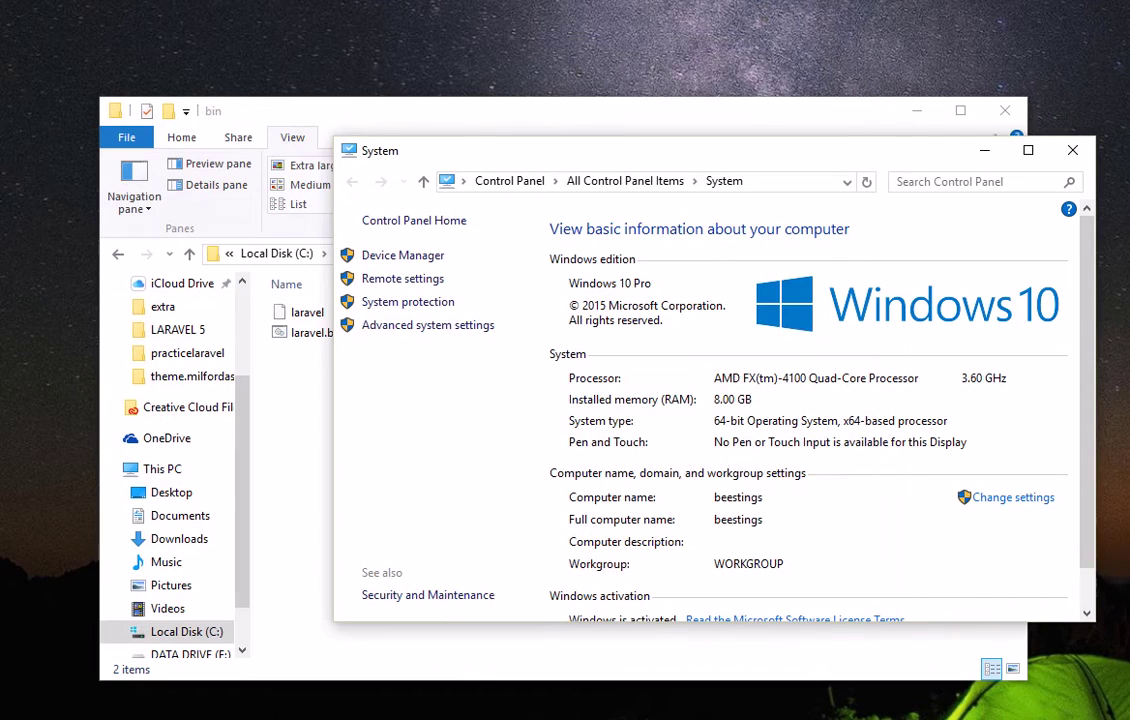
key(alt+Tab)
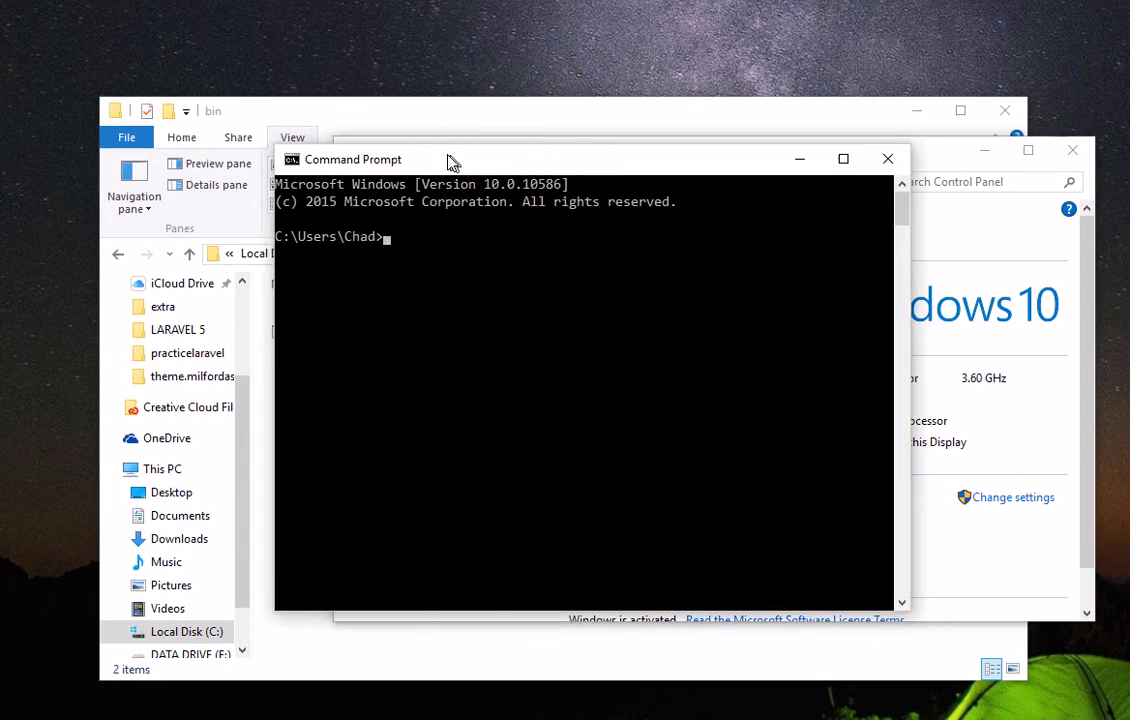
drag(449, 161, 391, 156)
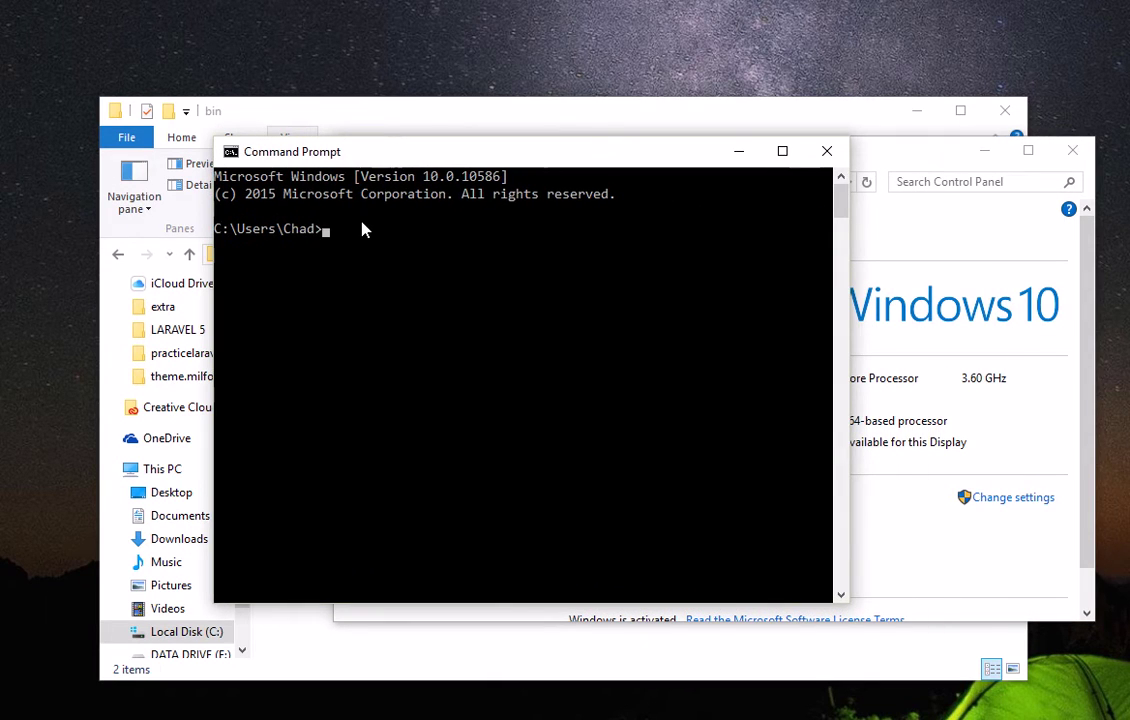
Change to C:\xampp\htdocs and enter 'laravel new anotherapp' at the prompt.
text(cd /)
key(Return)
text(c)
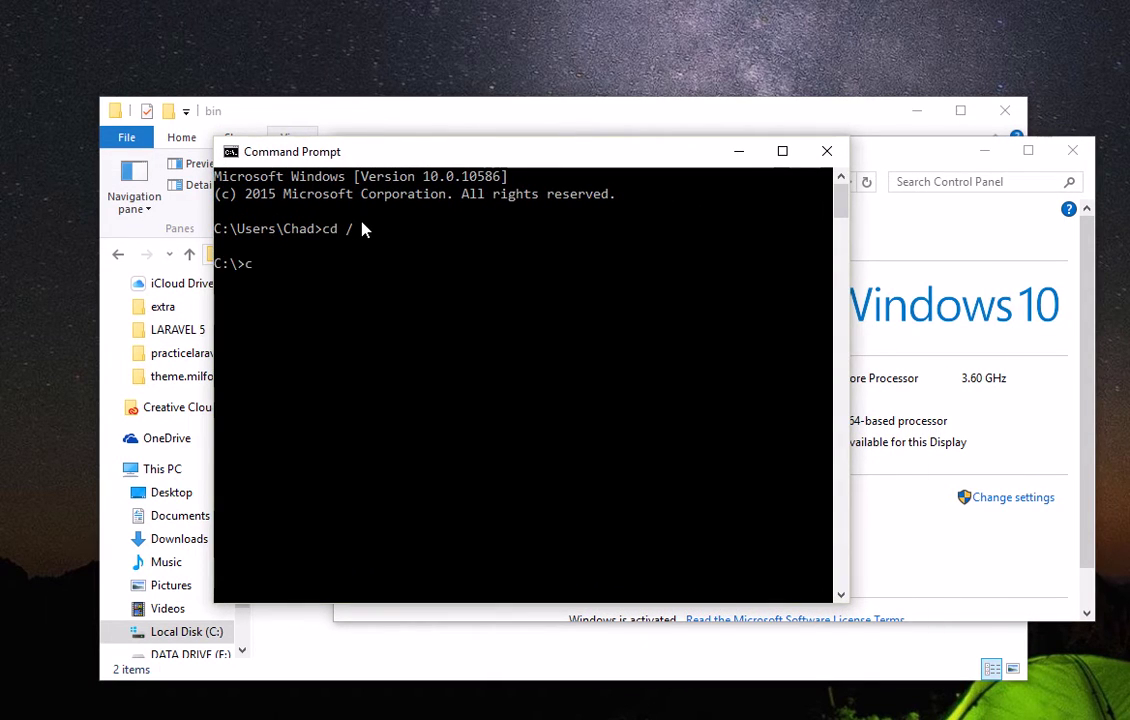
text(d xampp)
key(Return)
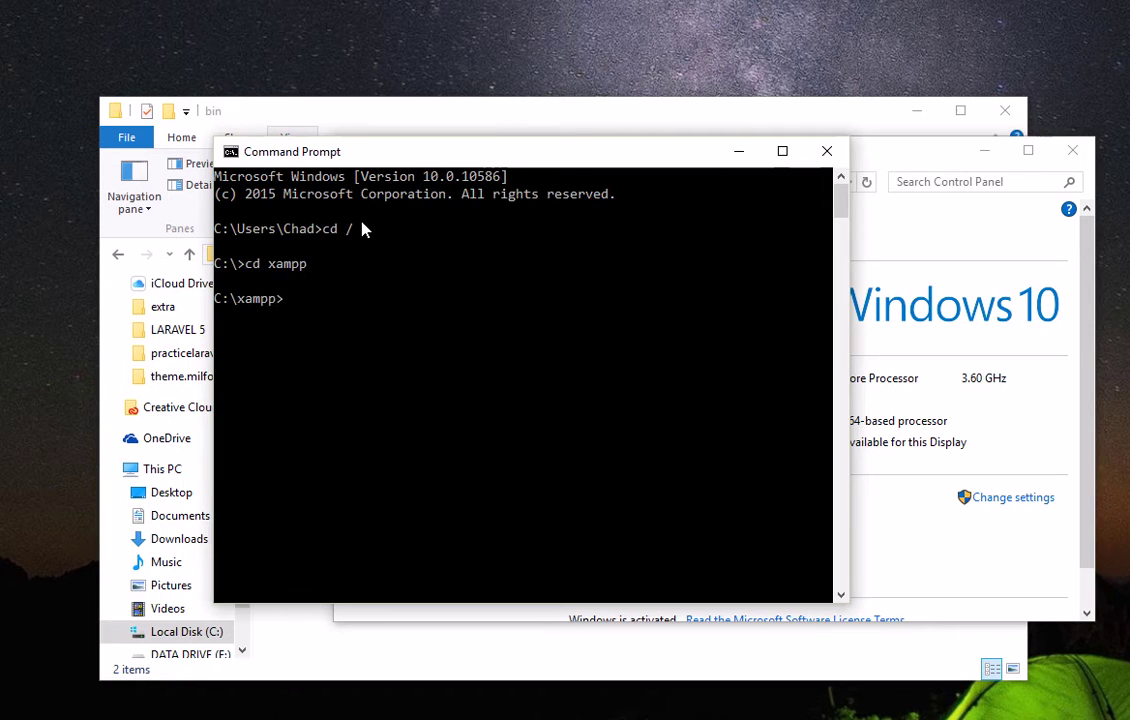
text(cd htdocs)
key(Return)
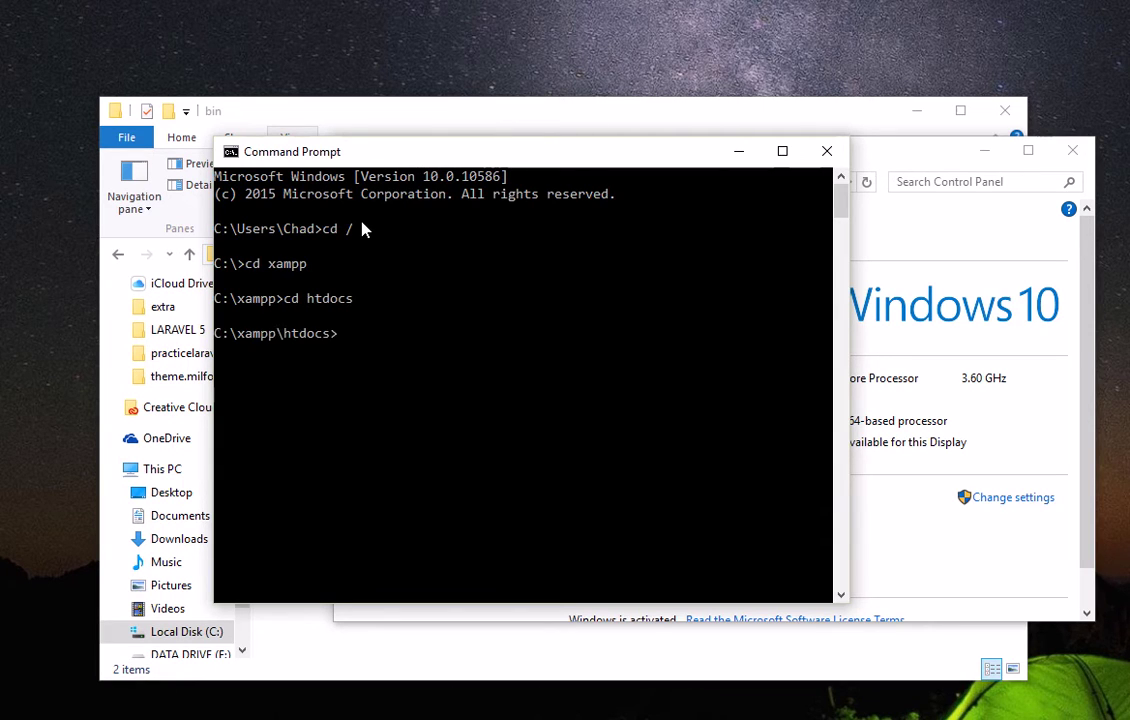
text(laravel new anotherapp)
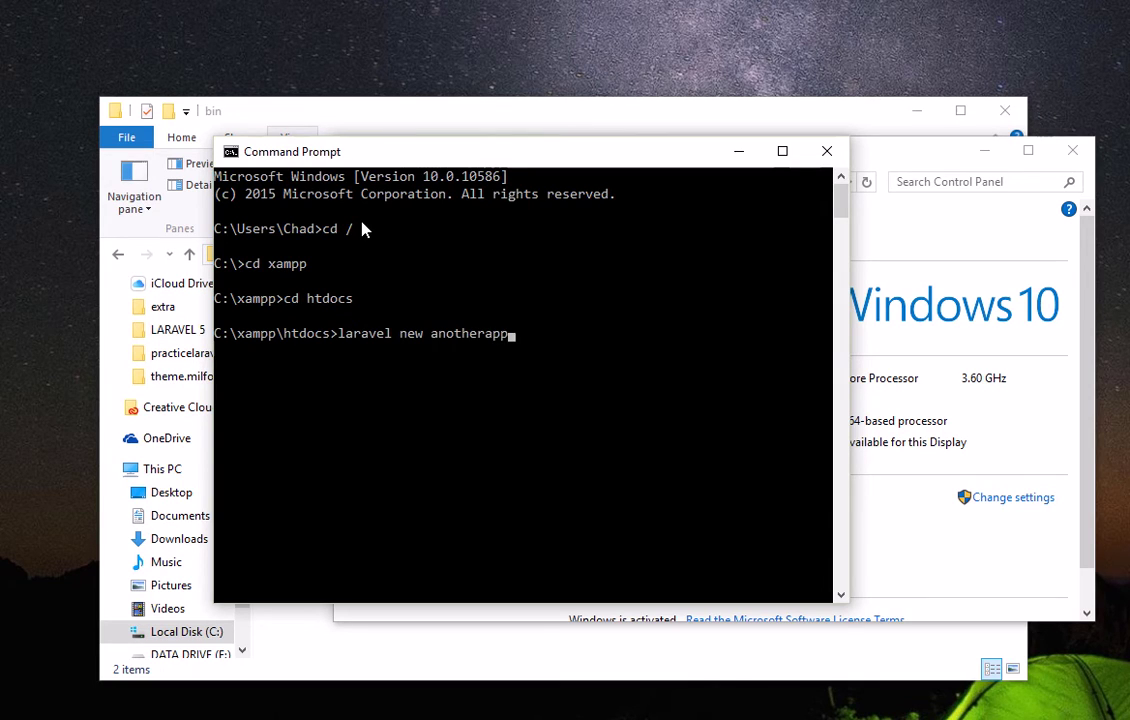
Run 'laravel new anotherapp' and let its dependencies install from cache.
key(Return)
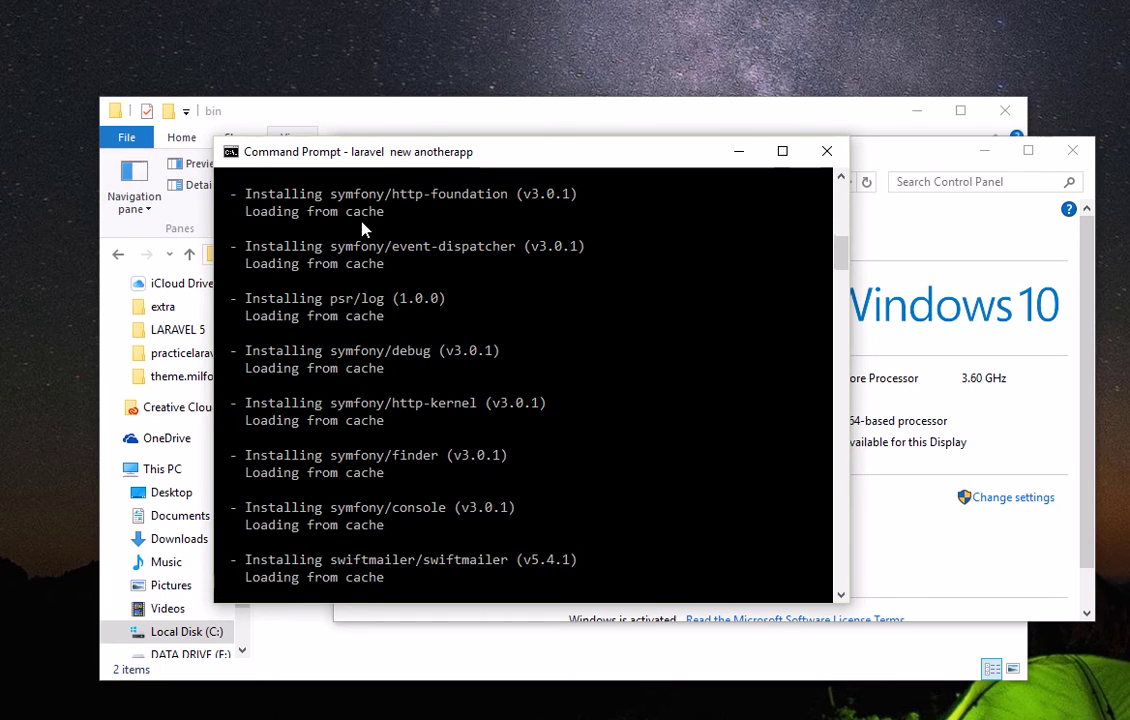
drag(454, 160, 273, 52)
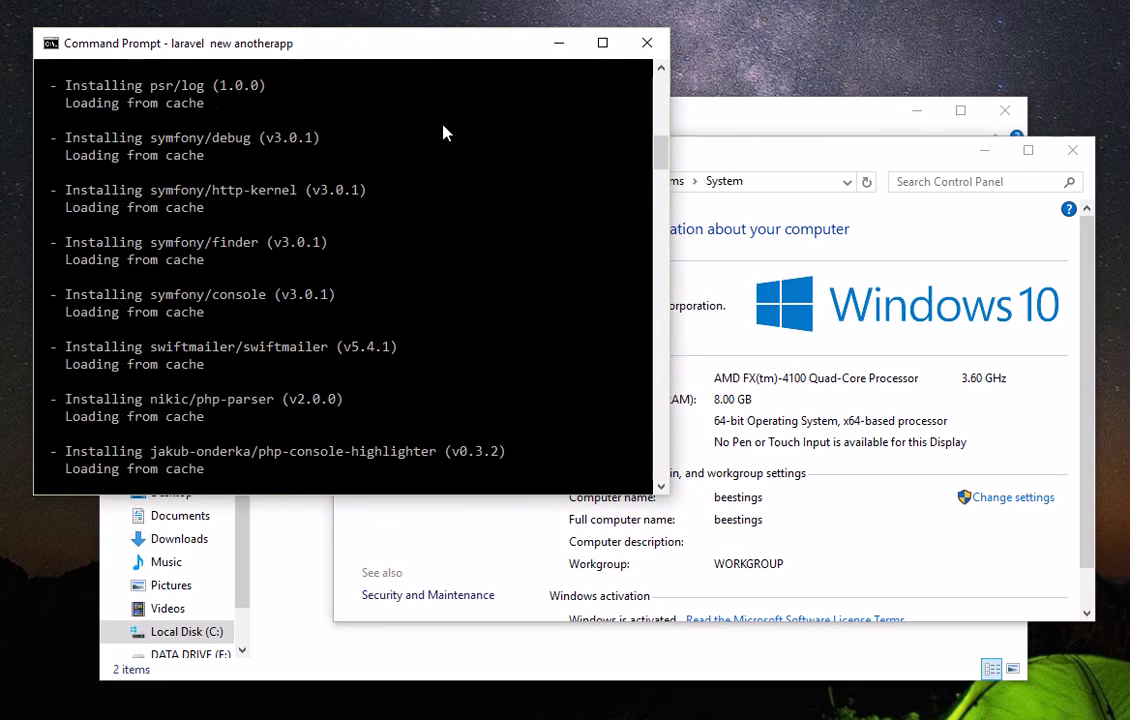